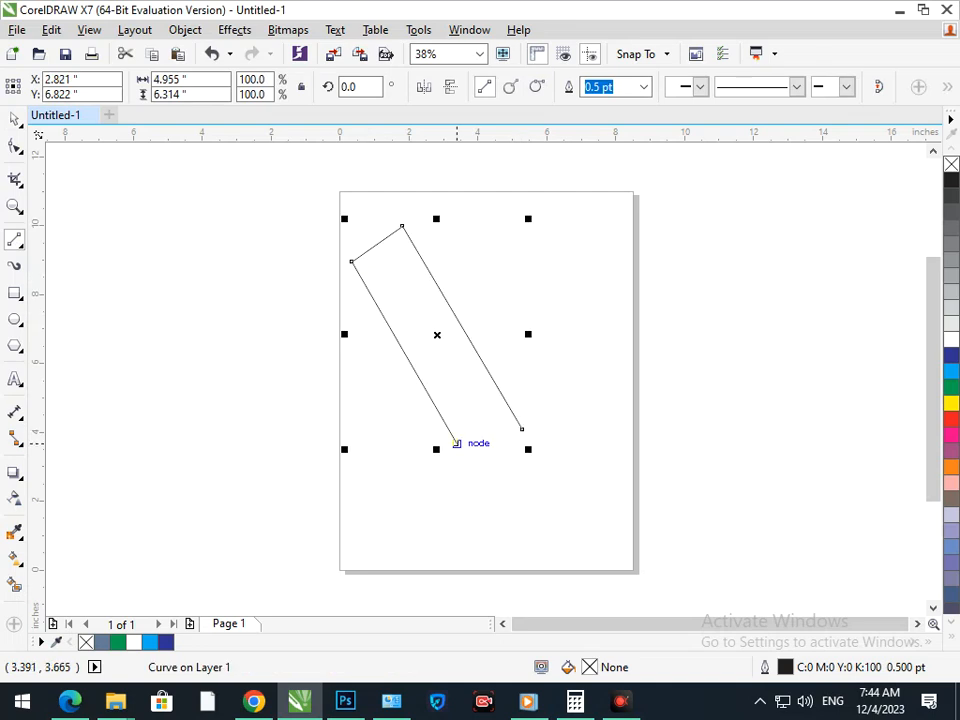
Draw a diagonal line about 8 in long rising across the strip's open lower end, and trim the segments overhanging the intersections
{"action": "left_click", "coordinate": [445, 449]}
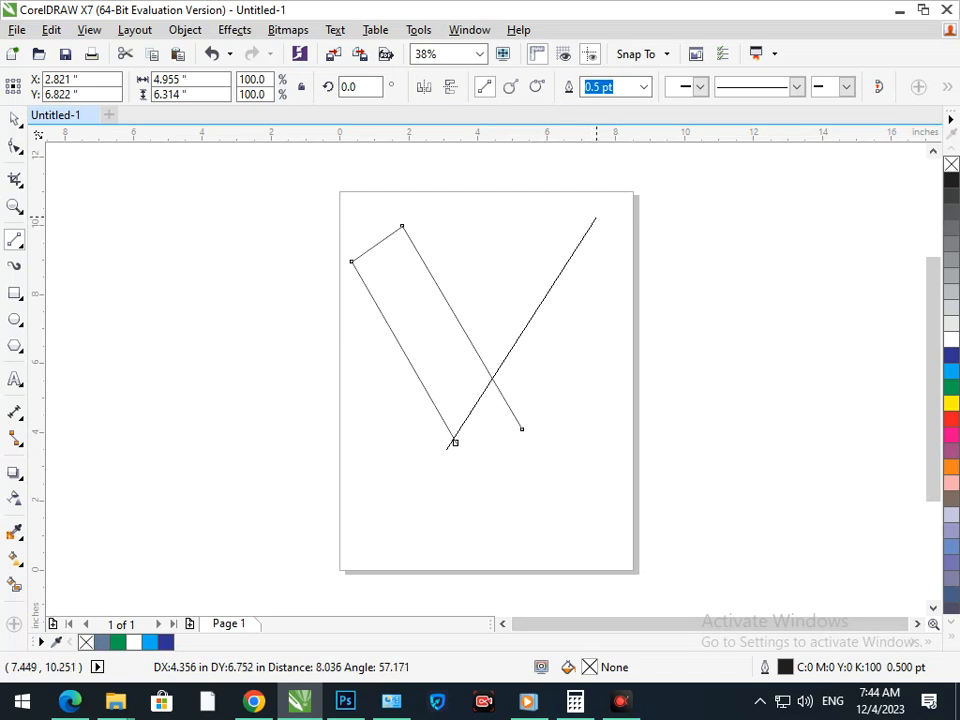
{"action": "left_click", "coordinate": [596, 216]}
{"action": "left_click", "coordinate": [14, 178]}
{"action": "left_click", "coordinate": [110, 197]}
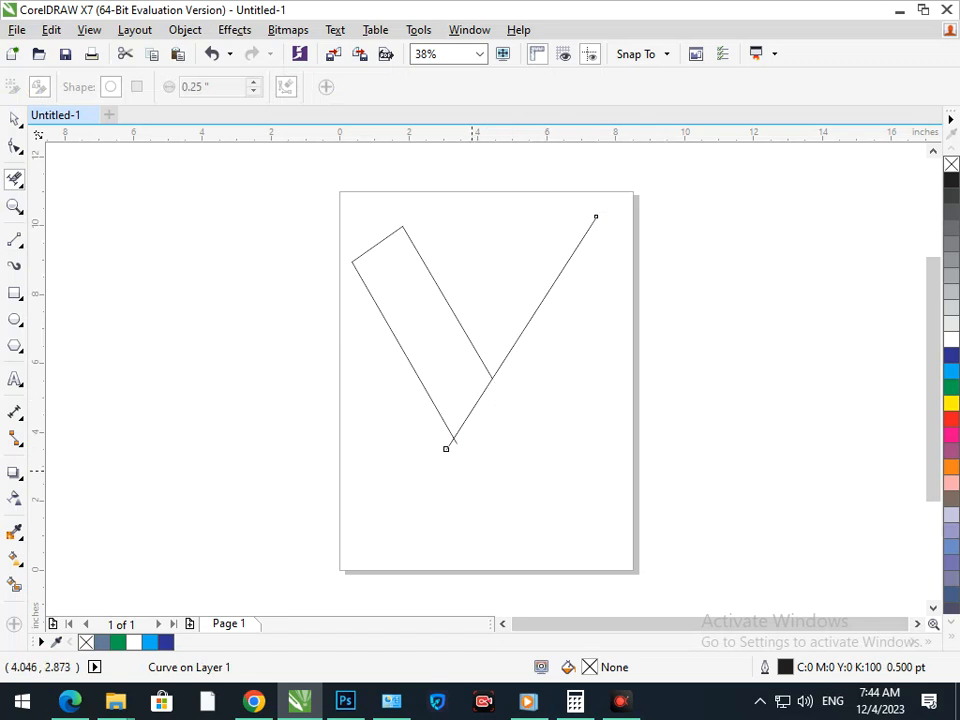
{"action": "scroll", "coordinate": [446, 456], "scroll_direction": "up", "scroll_amount": 5}
{"action": "left_click", "coordinate": [513, 318]}
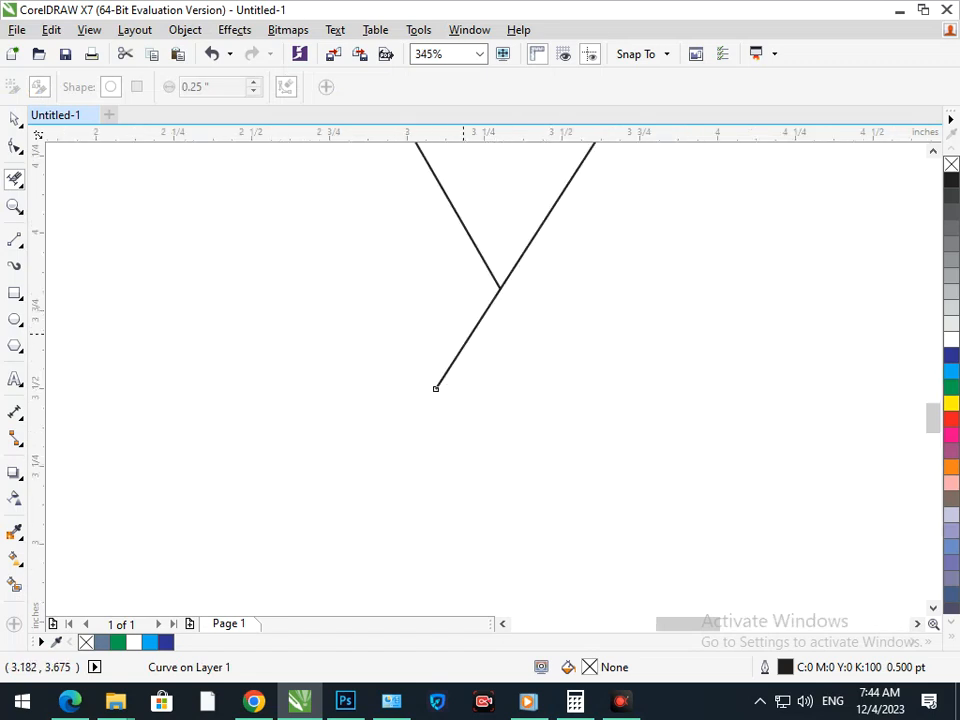
{"action": "left_click", "coordinate": [468, 332]}
{"action": "scroll", "coordinate": [441, 309], "scroll_direction": "down", "scroll_amount": 5}
{"action": "key", "text": "space"}
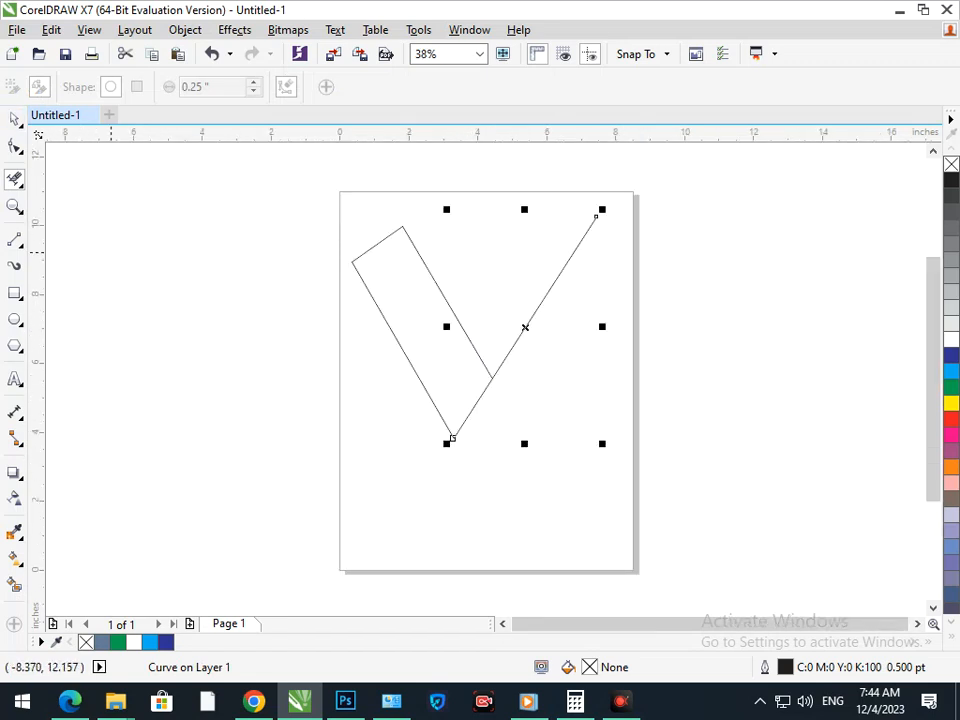
Set the rising diagonal line's outline width to 36 pt
{"action": "left_click", "coordinate": [557, 277]}
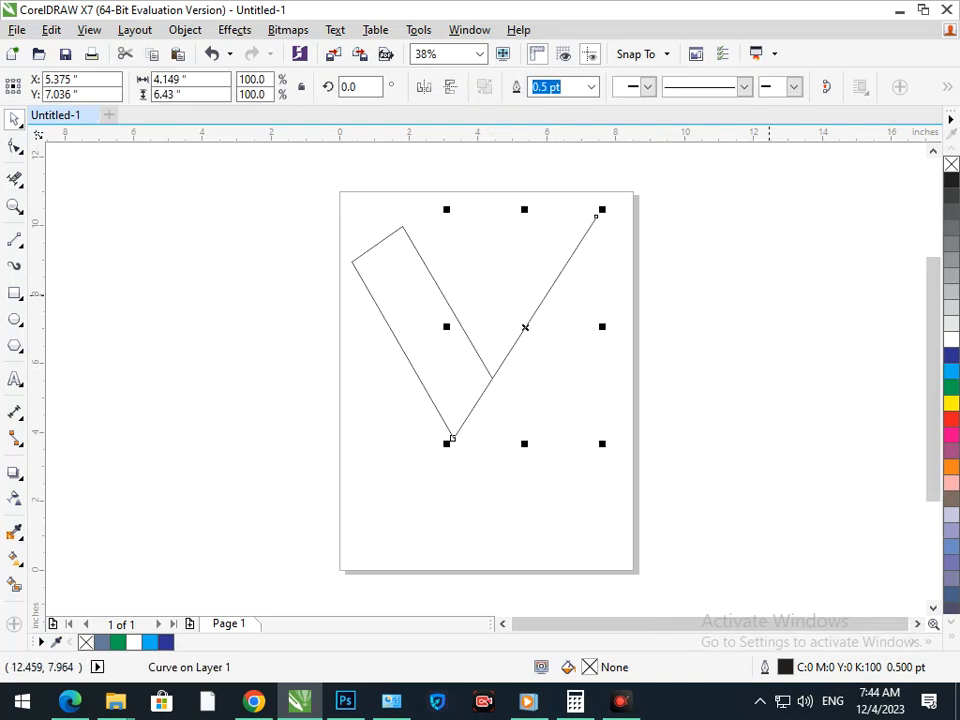
{"action": "left_click", "coordinate": [591, 87]}
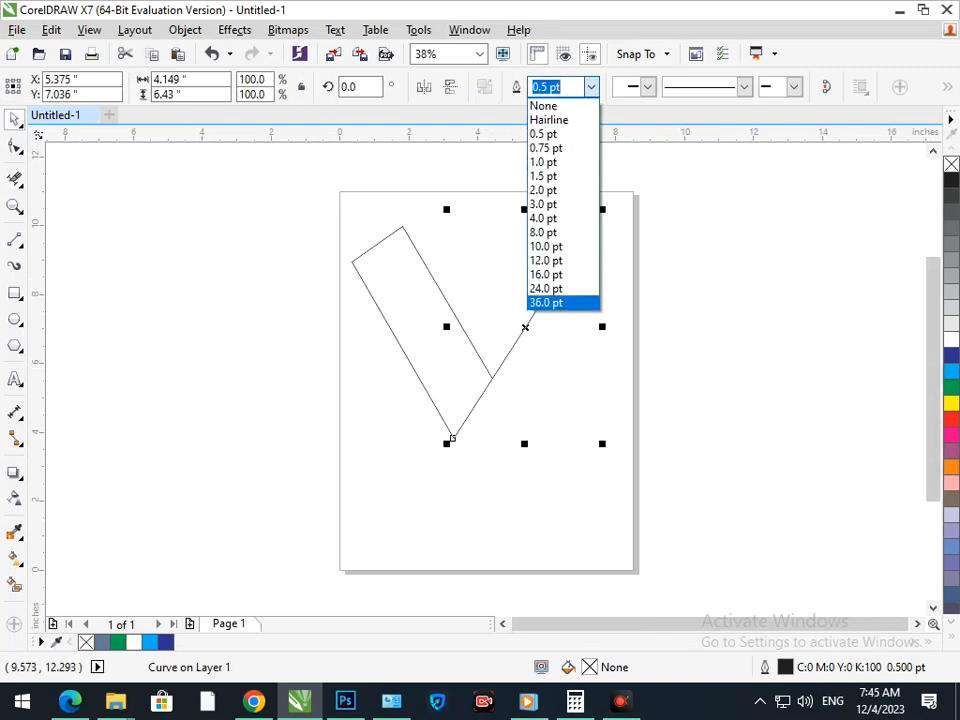
{"action": "left_click", "coordinate": [546, 302]}
{"action": "left_click", "coordinate": [639, 366]}
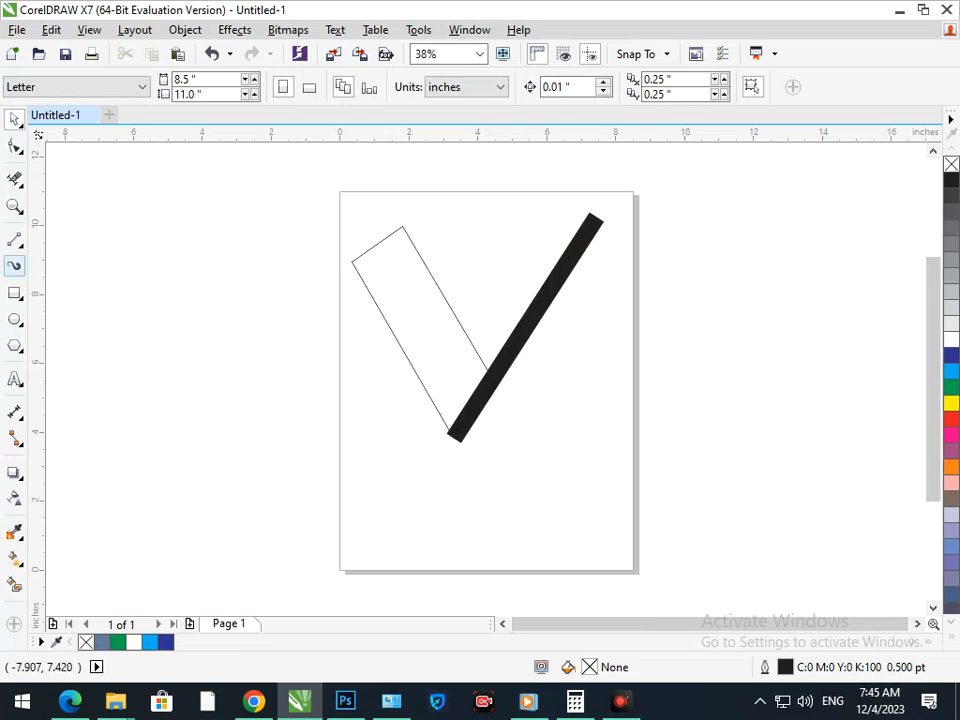
Draw a straight line inside the strip, parallel to its long left edge and overhanging both ends
{"action": "left_click", "coordinate": [15, 240]}
{"action": "left_click_drag", "start_coordinate": [351, 237], "coordinate": [480, 457]}
{"action": "key", "text": "space"}
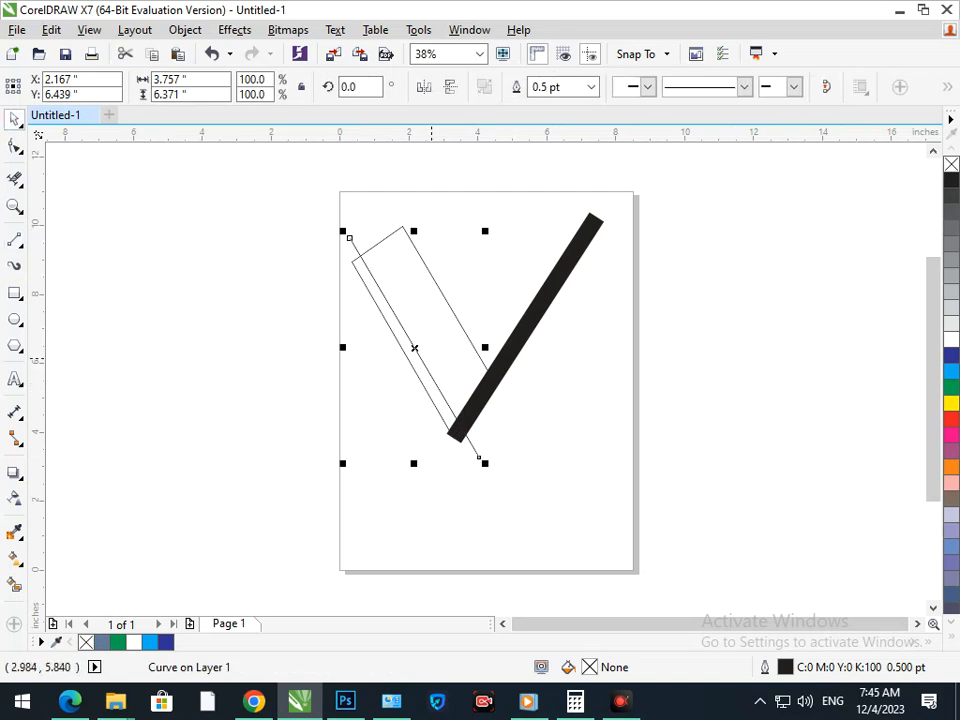
Try to fill the strip with repeated, horizontally offset copies of the inner line
{"action": "left_click_drag", "start_coordinate": [417, 347], "coordinate": [426, 350]}
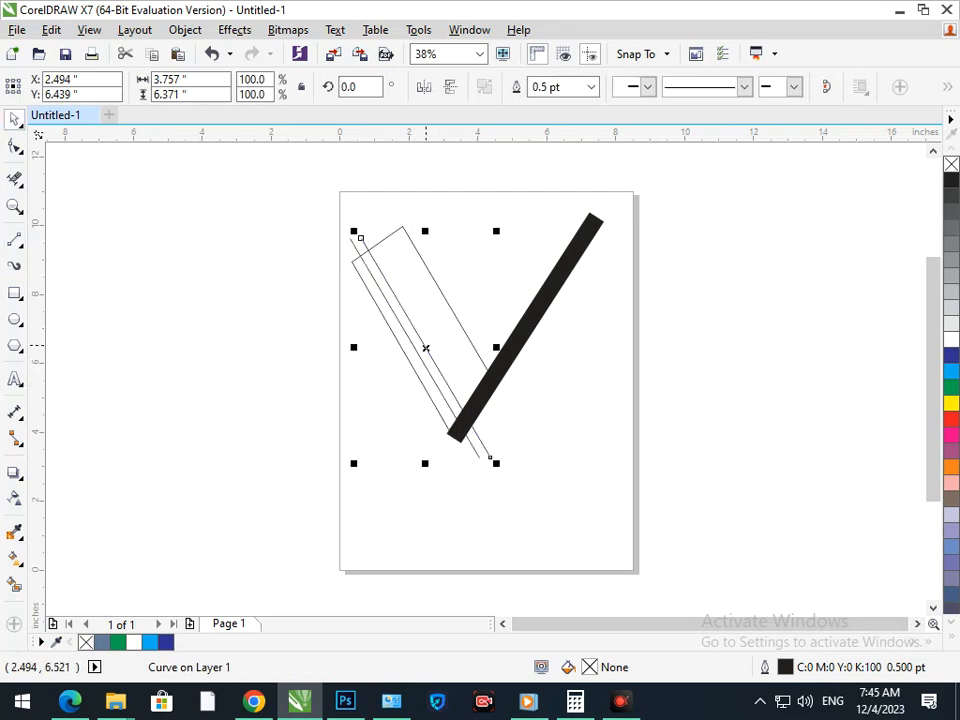
{"action": "key", "text": "ctrl+r"}
{"action": "key", "text": "ctrl+r"}
{"action": "key", "text": "ctrl+r"}
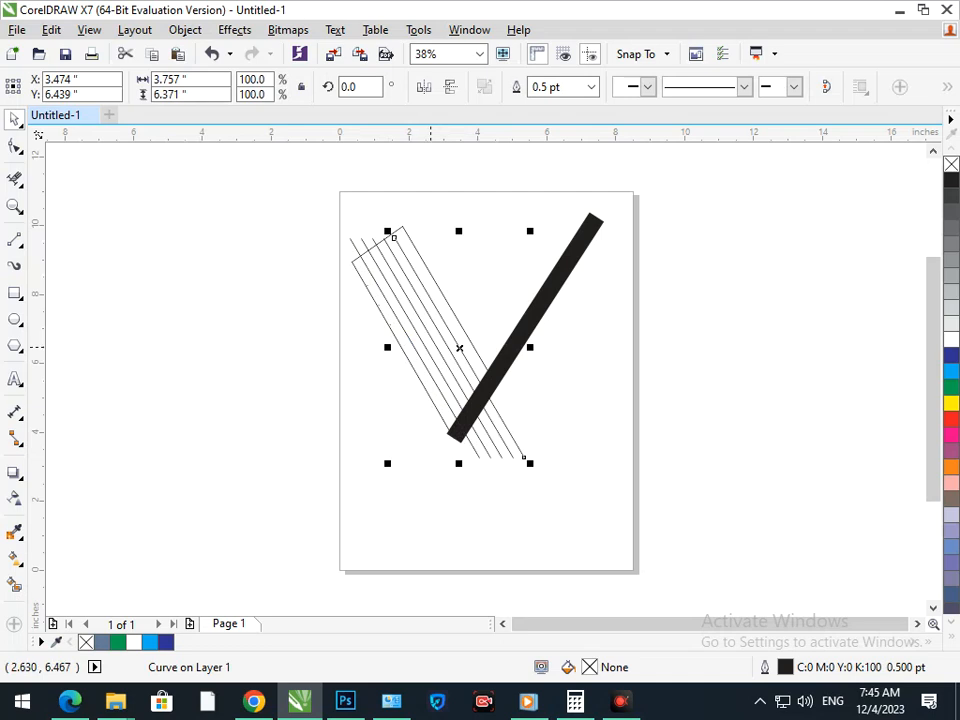
{"action": "key", "text": "ctrl+r"}
Undo the horizontally offset copies of the inner line
{"action": "left_click", "coordinate": [554, 477]}
{"action": "left_click_drag", "start_coordinate": [564, 489], "coordinate": [341, 222]}
{"action": "left_click", "coordinate": [377, 383]}
{"action": "key", "text": "ctrl+z"}
{"action": "key", "text": "ctrl+z"}
{"action": "key", "text": "ctrl+z"}
{"action": "key", "text": "ctrl+z"}
{"action": "key", "text": "ctrl+z"}
Duplicate the inner line up and to the right, making four evenly spaced copies across the strip
{"action": "left_click", "coordinate": [301, 275]}
{"action": "mouse_move", "coordinate": [353, 241]}
{"action": "left_mouse_down"}
{"action": "mouse_move", "coordinate": [377, 240]}
{"action": "mouse_move", "coordinate": [342, 234]}
{"action": "mouse_move", "coordinate": [362, 232]}
{"action": "left_mouse_up"}
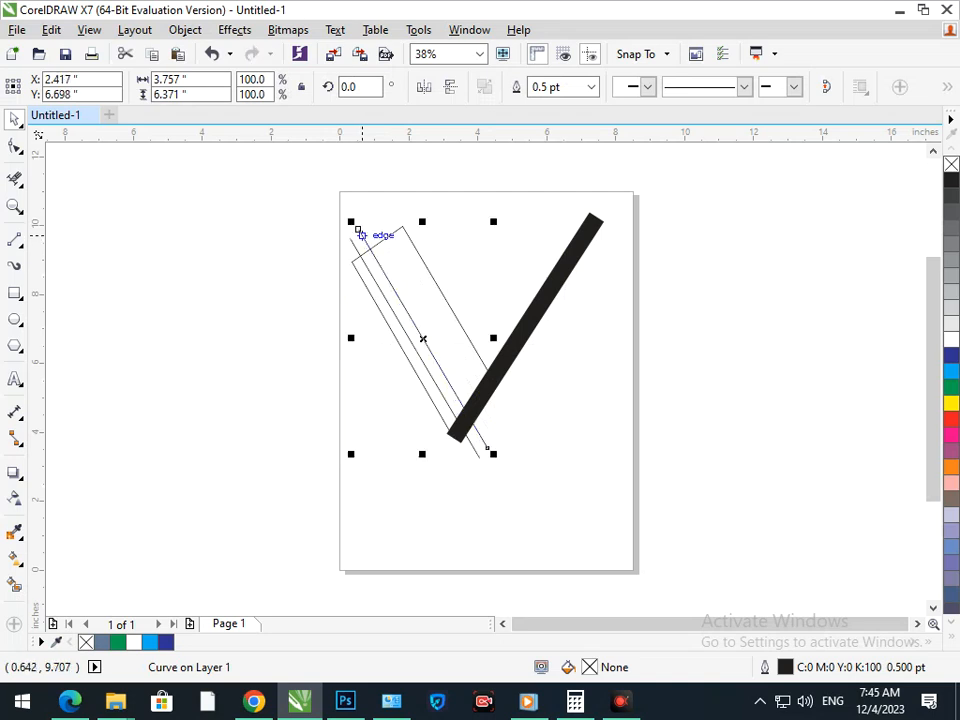
{"action": "key", "text": "ctrl+d"}
{"action": "key", "text": "ctrl+d"}
{"action": "key", "text": "ctrl+d"}
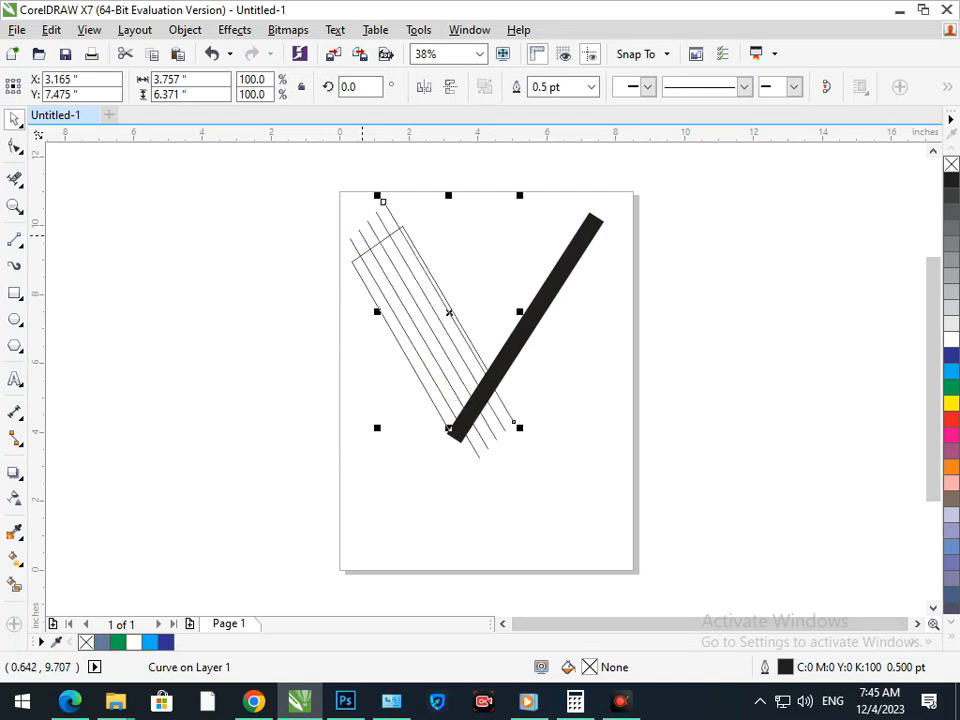
{"action": "left_click", "coordinate": [559, 477]}
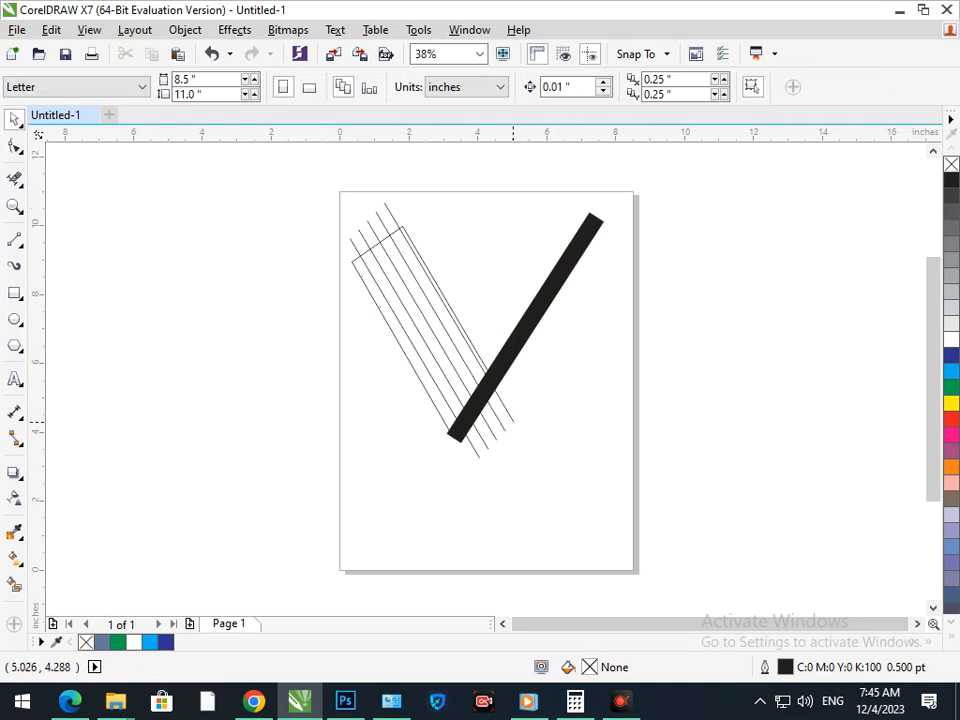
Move the last copied line onto the strip's right edge and shift the neighbouring line slightly right to even the spacing
{"action": "mouse_move", "coordinate": [513, 421]}
{"action": "left_mouse_down"}
{"action": "mouse_move", "coordinate": [526, 426]}
{"action": "mouse_move", "coordinate": [520, 433]}
{"action": "left_mouse_up"}
{"action": "left_click", "coordinate": [601, 470]}
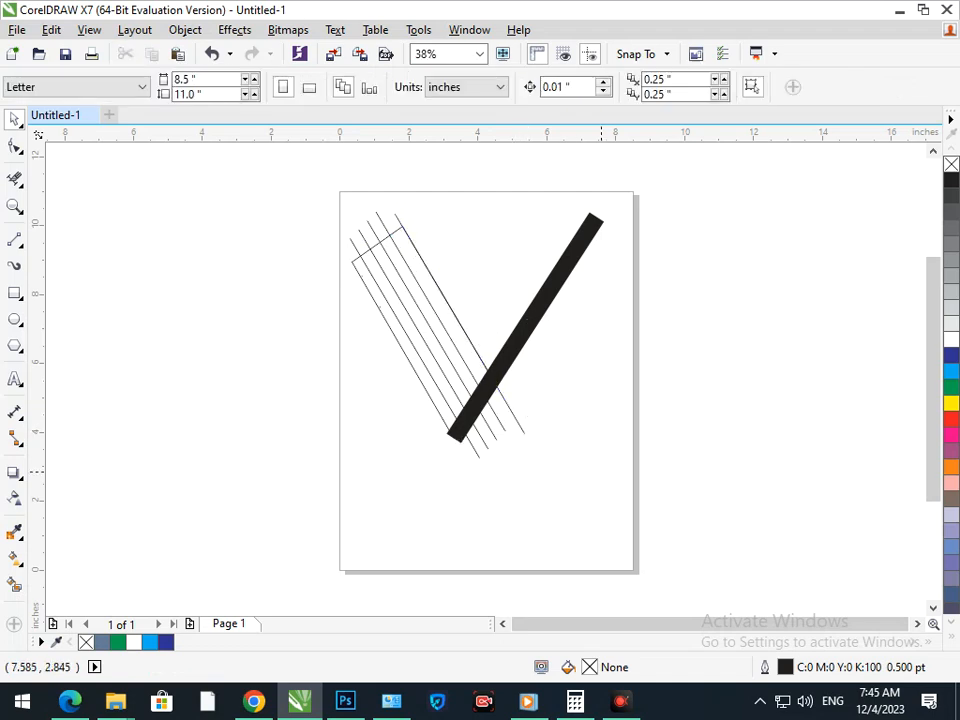
{"action": "left_click", "coordinate": [503, 430]}
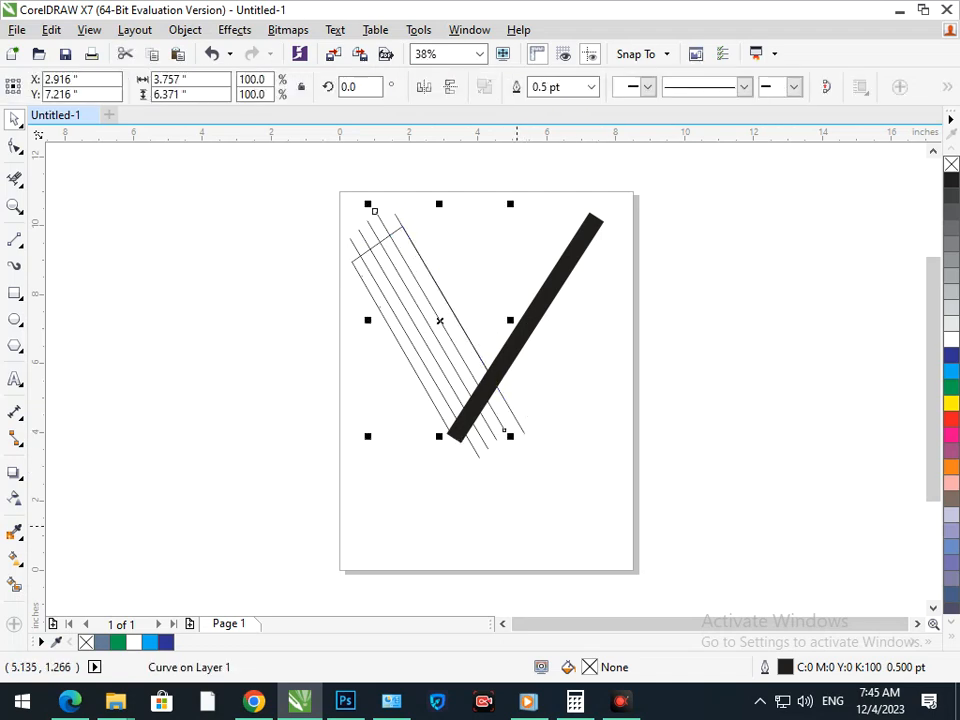
{"action": "left_click_drag", "start_coordinate": [504, 430], "coordinate": [506, 430]}
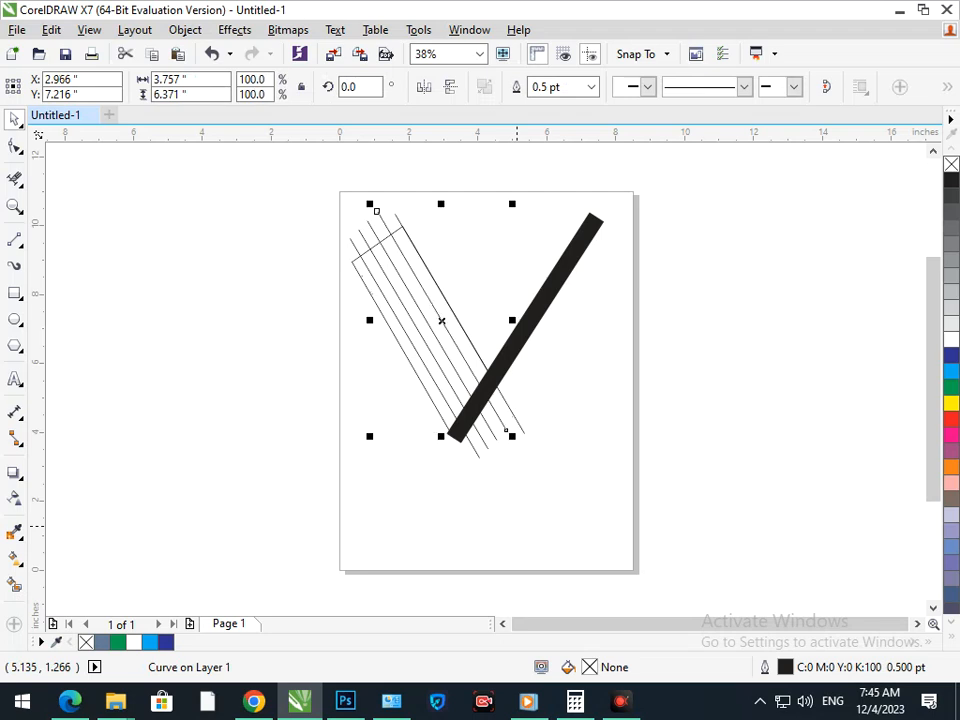
{"action": "left_click", "coordinate": [554, 503]}
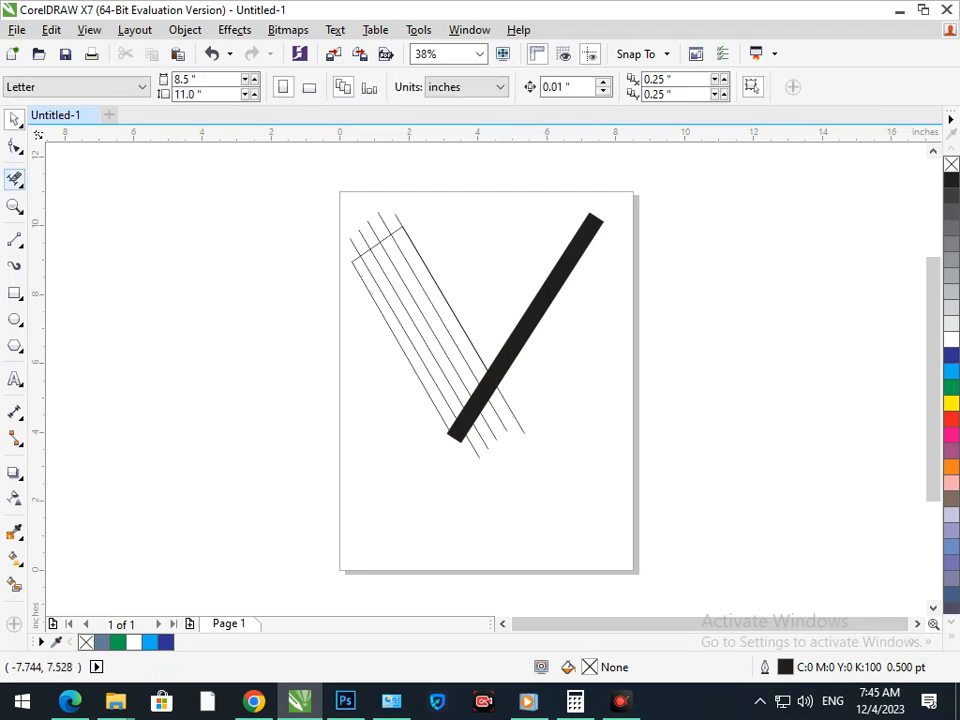
Delete the inner line segments that overhang the thick bar and the strip's upper edge
{"action": "left_click", "coordinate": [15, 179]}
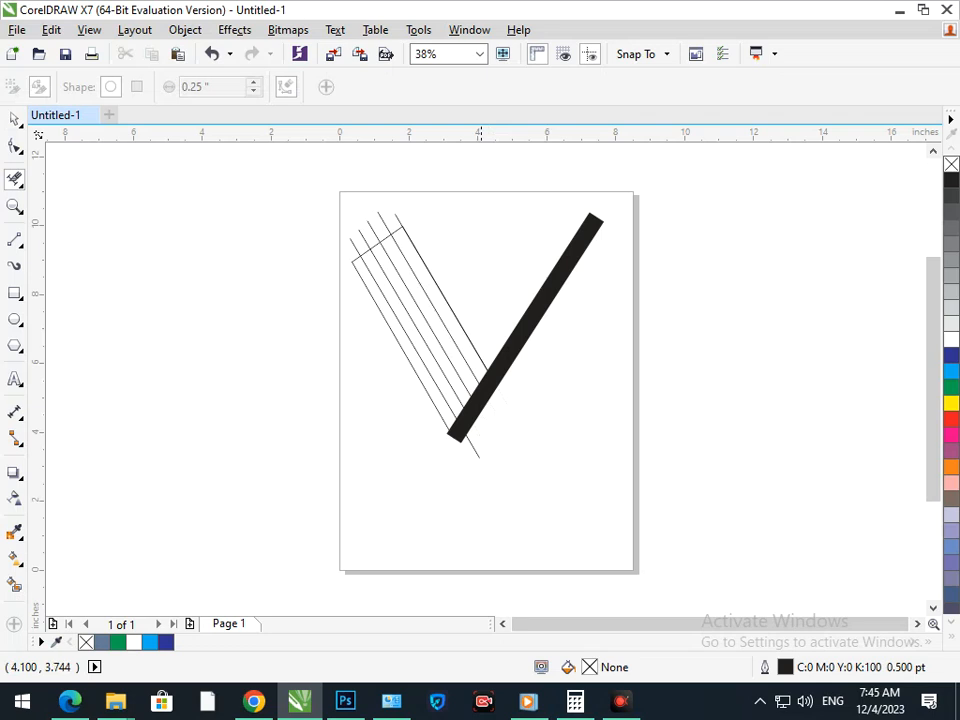
{"action": "left_click", "coordinate": [470, 444]}
{"action": "scroll", "coordinate": [451, 420], "scroll_direction": "up", "scroll_amount": 3}
{"action": "scroll", "coordinate": [475, 500], "scroll_direction": "down", "scroll_amount": 3}
{"action": "scroll", "coordinate": [411, 406], "scroll_direction": "up", "scroll_amount": 5}
{"action": "scroll", "coordinate": [431, 390], "scroll_direction": "down", "scroll_amount": 2}
{"action": "left_click_drag", "start_coordinate": [441, 337], "coordinate": [548, 396]}
{"action": "key", "text": "shift+F4"}
{"action": "right_click", "coordinate": [548, 397]}
{"action": "left_click", "coordinate": [478, 450]}
{"action": "mouse_move", "coordinate": [389, 216]}
{"action": "left_mouse_down"}
{"action": "mouse_move", "coordinate": [363, 226]}
{"action": "mouse_move", "coordinate": [406, 214]}
{"action": "left_mouse_up"}
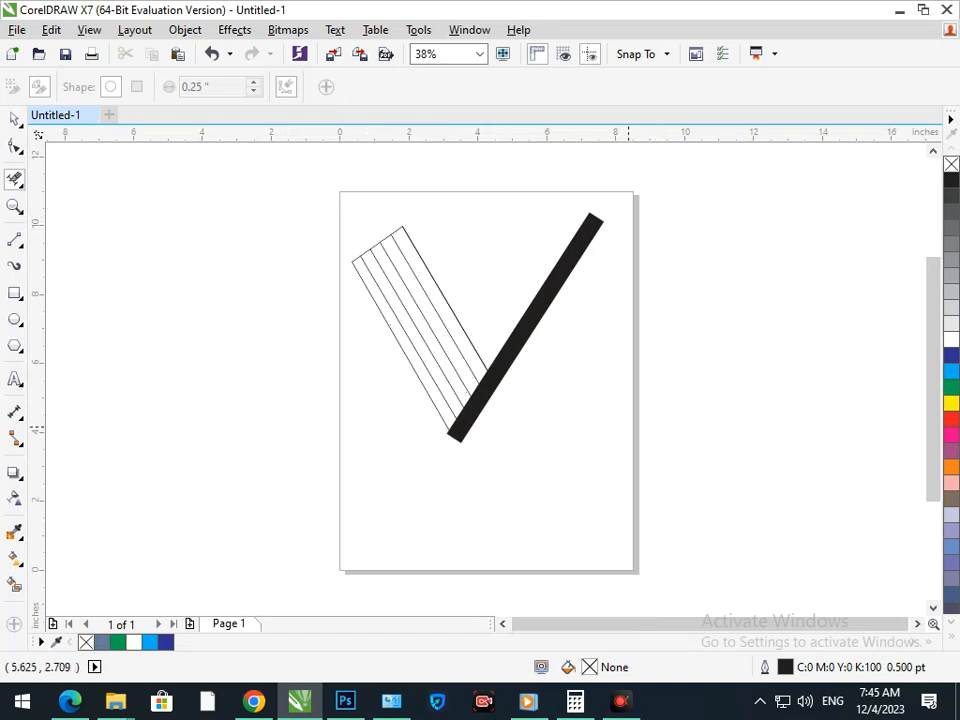
Convert the thick diagonal bar's outline to an object
{"action": "key", "text": "F2"}
{"action": "left_click_drag", "start_coordinate": [426, 401], "coordinate": [501, 461]}
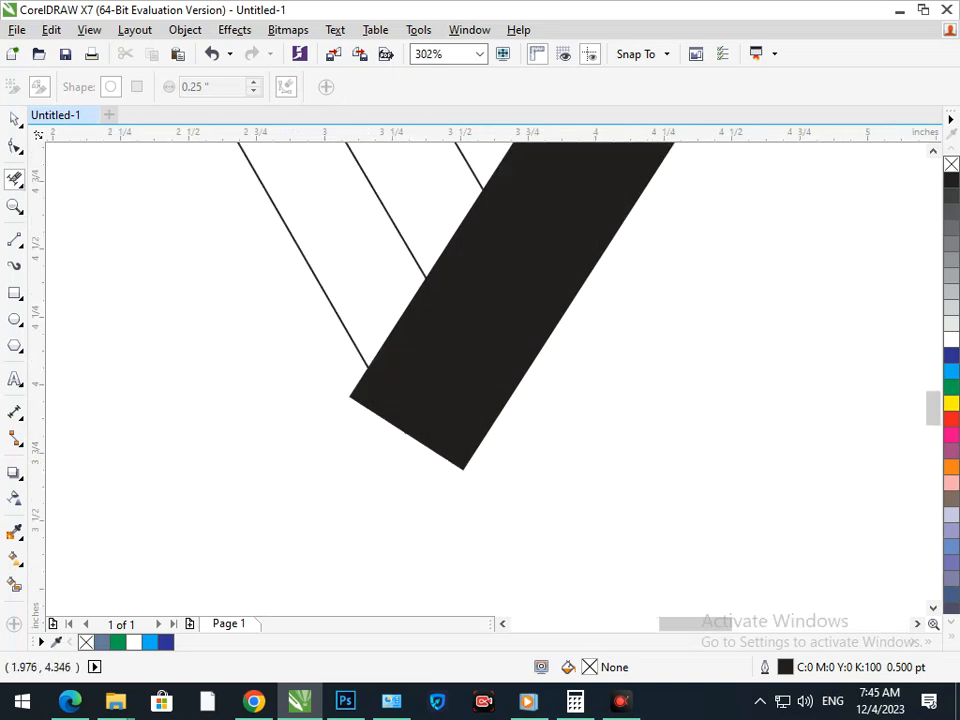
{"action": "left_click", "coordinate": [405, 371]}
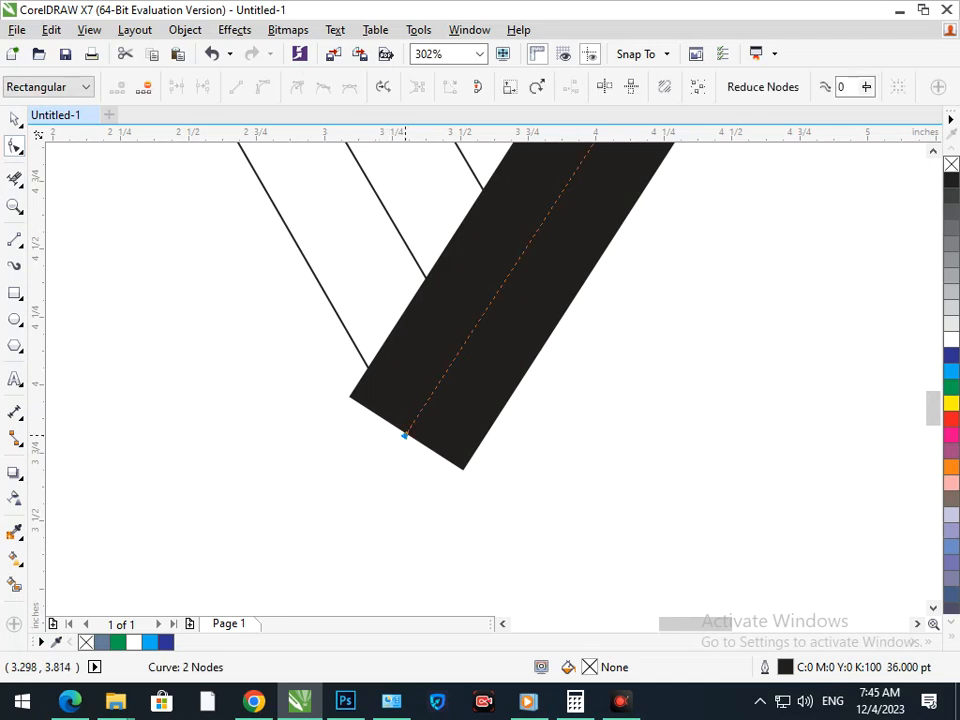
{"action": "key", "text": "ctrl+shift+q"}
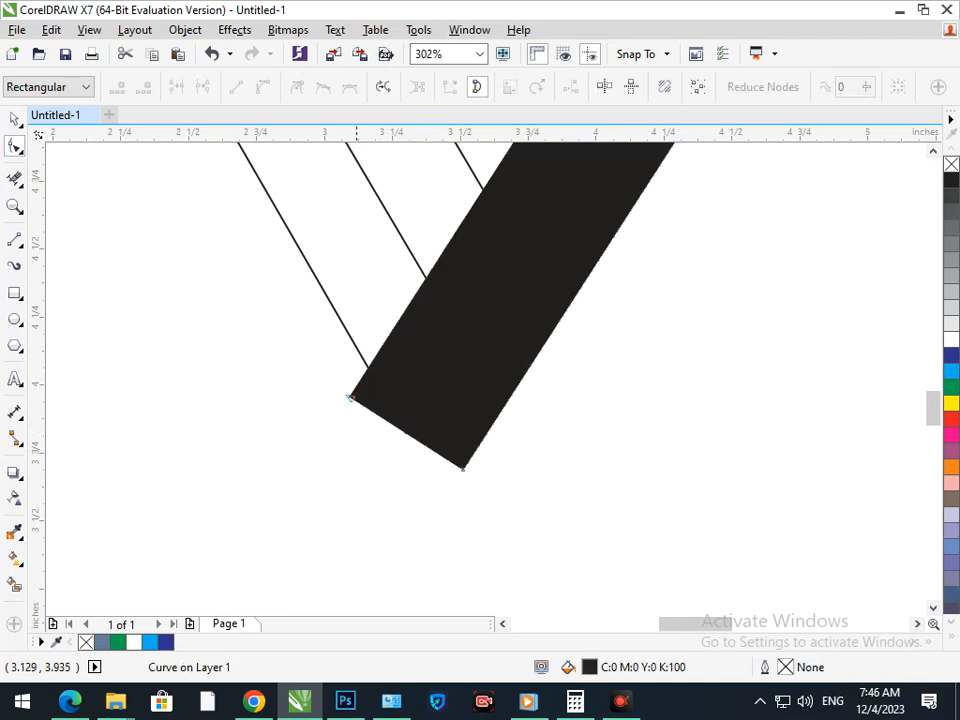
Reshape the bar's lower end by moving its two corner nodes so the end follows the strip's left edge line
{"action": "left_click_drag", "start_coordinate": [348, 398], "coordinate": [370, 368]}
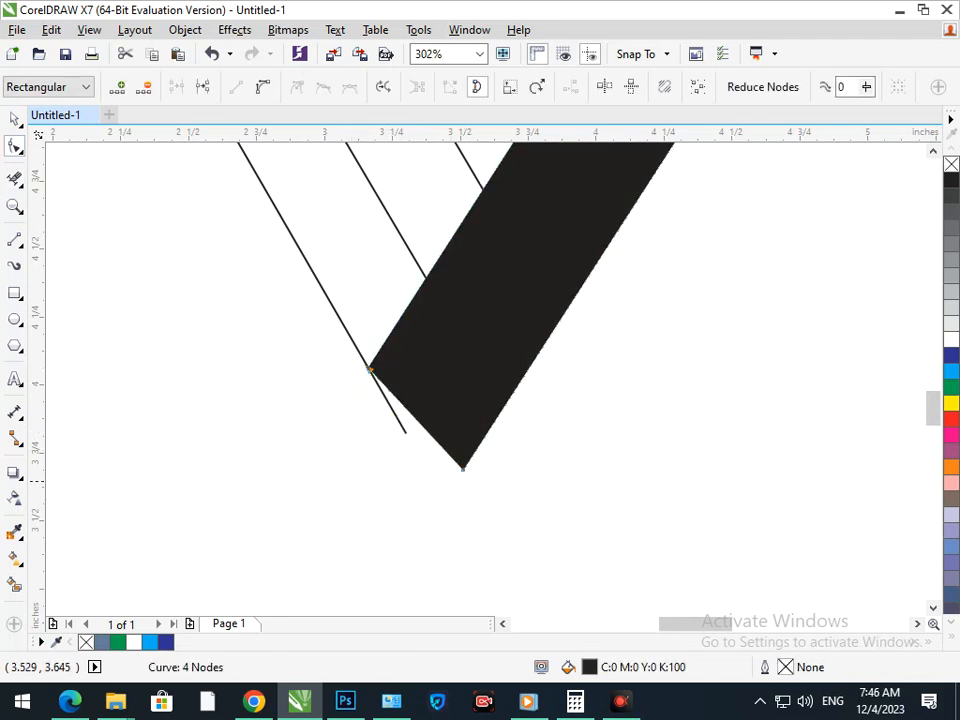
{"action": "left_click_drag", "start_coordinate": [462, 467], "coordinate": [442, 494]}
{"action": "left_click", "coordinate": [516, 446]}
{"action": "scroll", "coordinate": [520, 445], "scroll_direction": "down", "scroll_amount": 3}
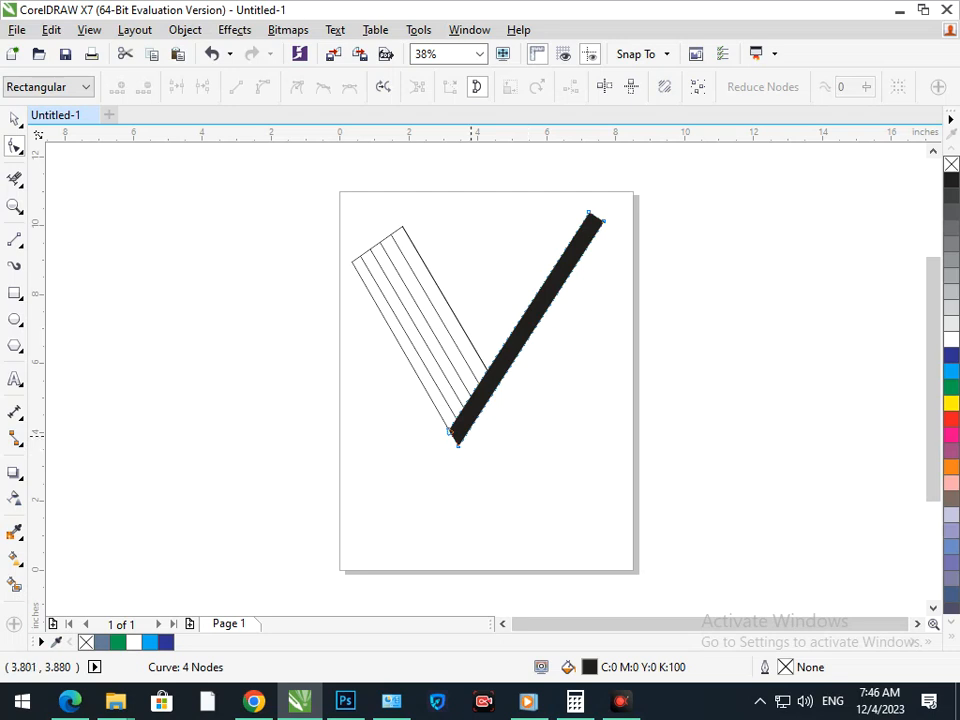
Add a horizontal guideline level with the strip's top corner and move the bar's two upper corner nodes onto it
{"action": "mouse_move", "coordinate": [611, 134]}
{"action": "left_mouse_down"}
{"action": "mouse_move", "coordinate": [614, 200]}
{"action": "mouse_move", "coordinate": [648, 221]}
{"action": "mouse_move", "coordinate": [580, 227]}
{"action": "left_mouse_up"}
{"action": "left_click", "coordinate": [591, 218]}
{"action": "left_click", "coordinate": [630, 260]}
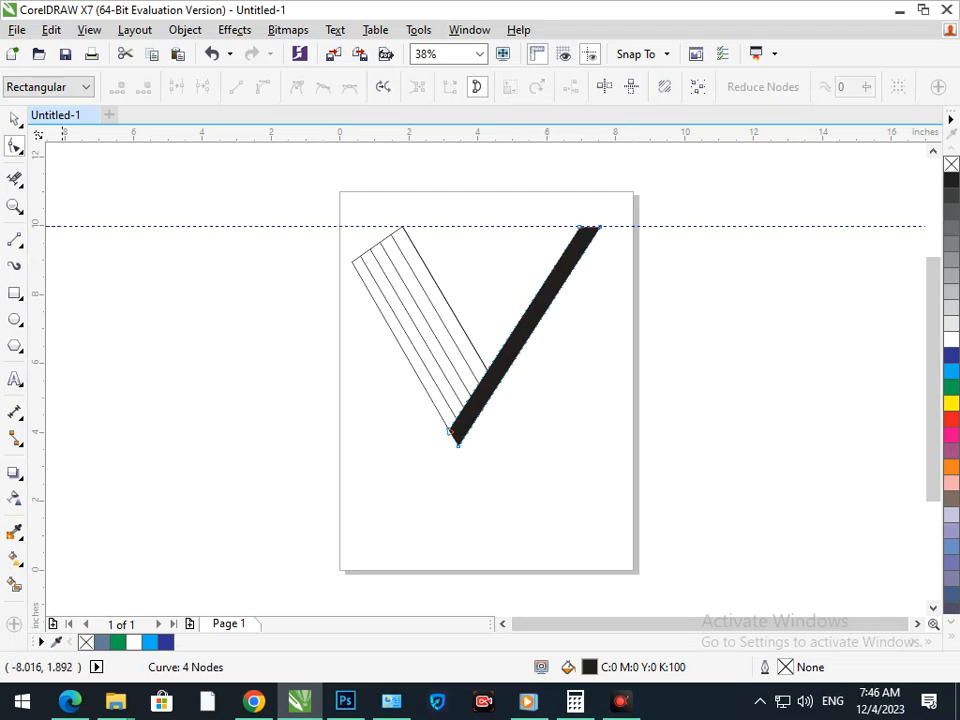
Draw a line parallel to the bar along its right side and extend its upper end node to the guideline
{"action": "left_click", "coordinate": [14, 240]}
{"action": "mouse_move", "coordinate": [469, 451]}
{"action": "left_mouse_down"}
{"action": "mouse_move", "coordinate": [599, 264]}
{"action": "mouse_move", "coordinate": [590, 240]}
{"action": "mouse_move", "coordinate": [604, 242]}
{"action": "mouse_move", "coordinate": [610, 230]}
{"action": "mouse_move", "coordinate": [645, 266]}
{"action": "left_mouse_up"}
{"action": "key", "text": "F2"}
{"action": "key", "text": "F10"}
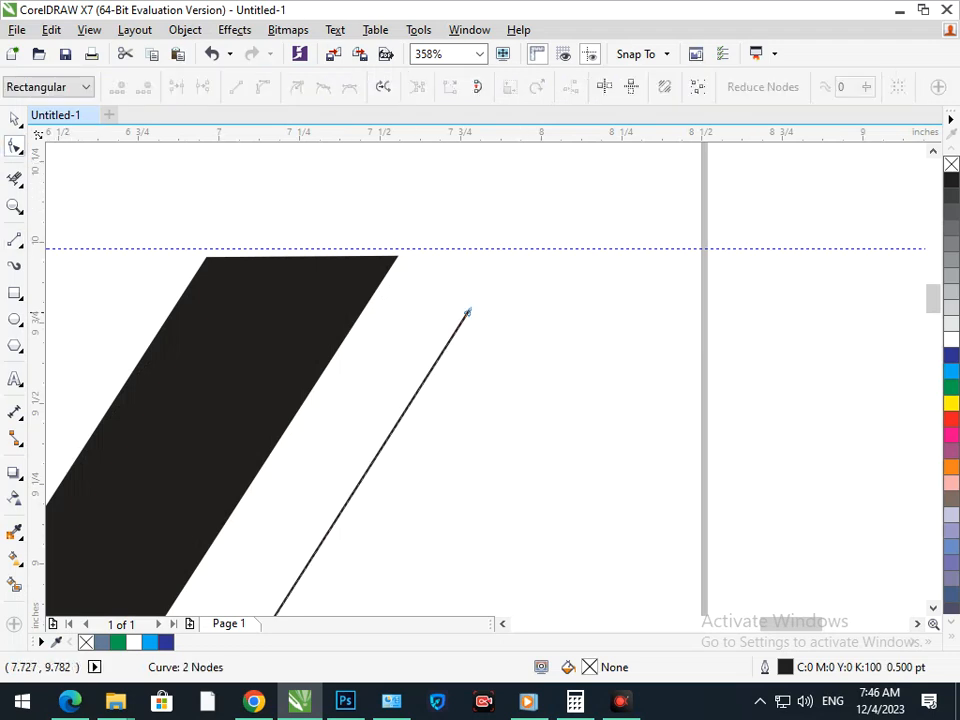
{"action": "left_click_drag", "start_coordinate": [467, 311], "coordinate": [499, 253]}
{"action": "key", "text": "F3"}
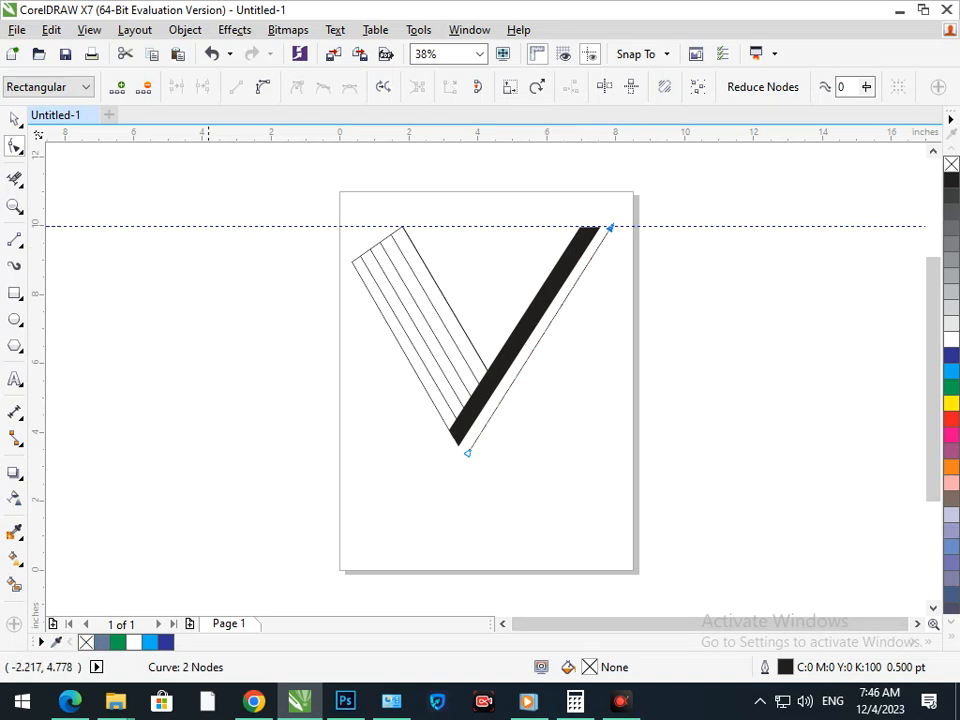
Continue the line from its upper end into a zigzag, down to its starting level and back up to the guideline
{"action": "left_click", "coordinate": [15, 240]}
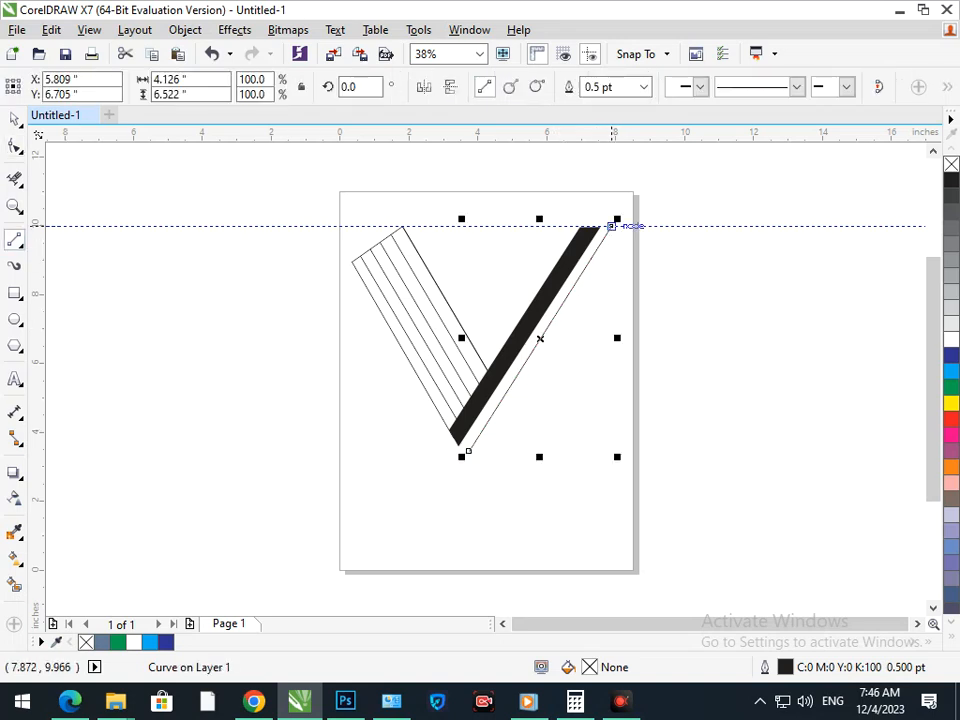
{"action": "left_click_drag", "start_coordinate": [612, 226], "coordinate": [807, 226]}
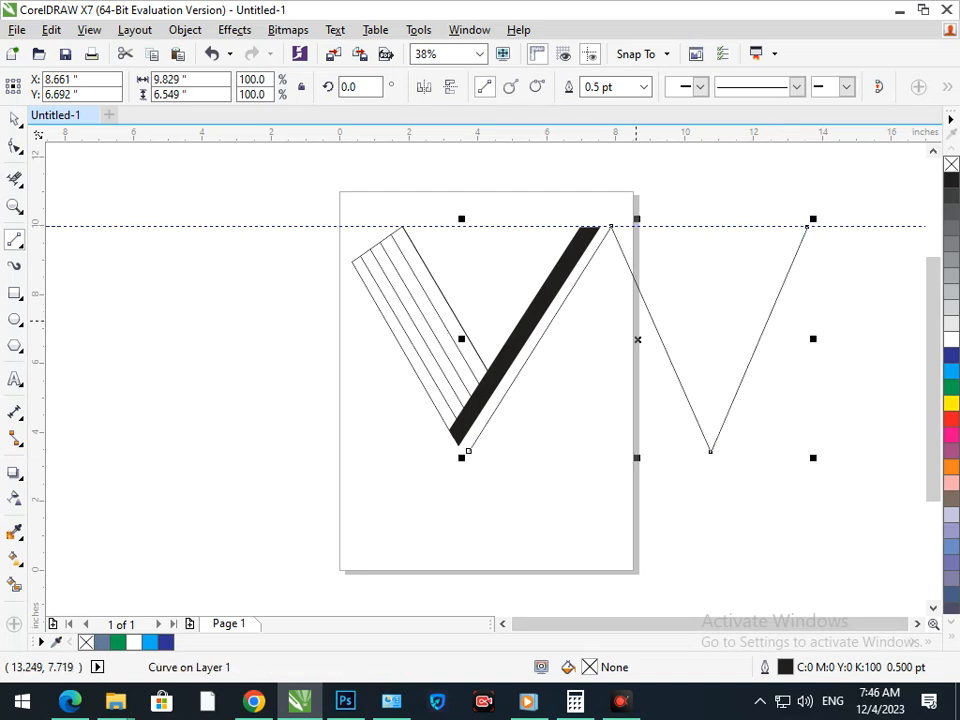
{"action": "left_click", "coordinate": [19, 151]}
{"action": "left_click", "coordinate": [70, 266]}
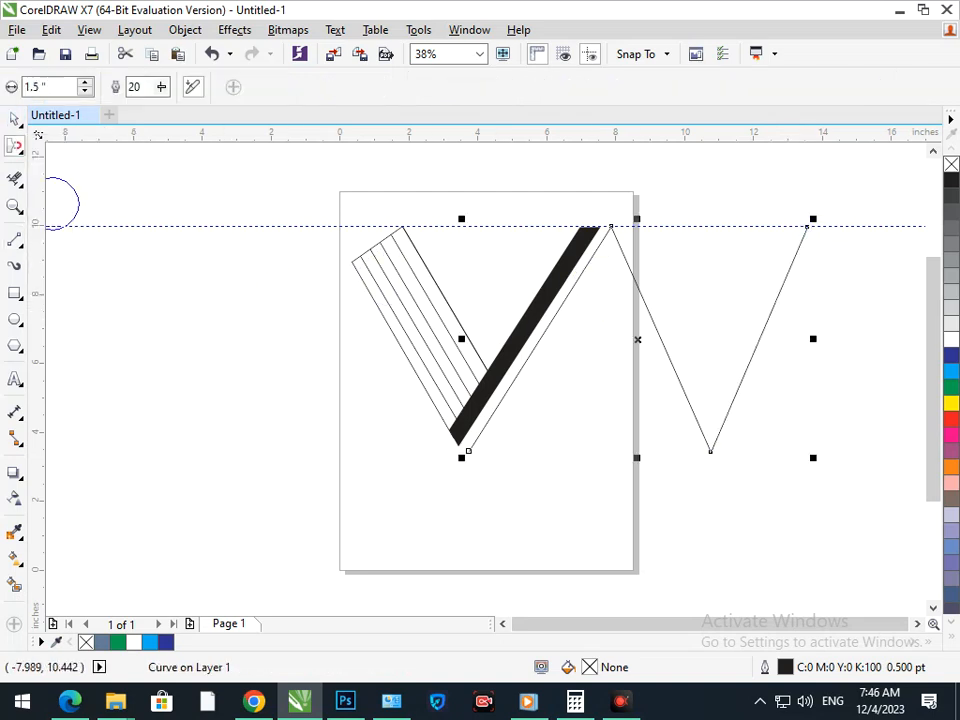
{"action": "left_click", "coordinate": [14, 119]}
{"action": "left_click", "coordinate": [220, 395]}
{"action": "left_click_drag", "start_coordinate": [640, 292], "coordinate": [638, 339]}
{"action": "key", "text": "ctrl+z"}
Set the zigzag curve's outline width to 36 pt
{"action": "left_click", "coordinate": [548, 87]}
{"action": "left_click", "coordinate": [591, 87]}
{"action": "left_click", "coordinate": [548, 302]}
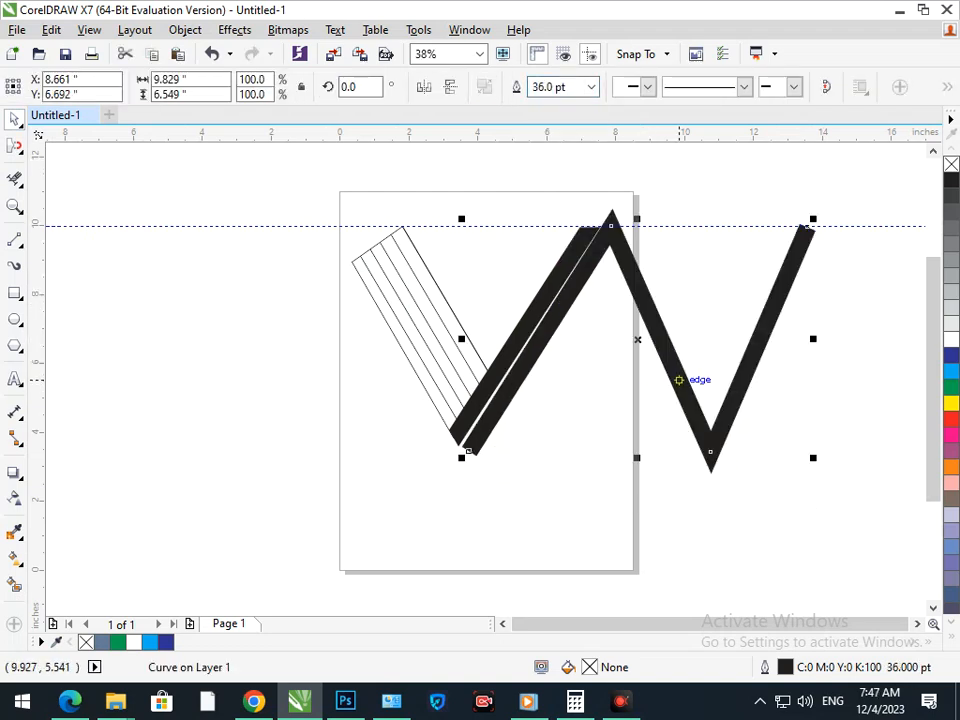
Nudge the thick zigzag to about X 8.62 in, Y 6.24 in, with its peak on the guideline and a gap beside the bar
{"action": "left_click_drag", "start_coordinate": [693, 373], "coordinate": [694, 376]}
{"action": "key", "text": "Down"}
{"action": "key", "text": "Down"}
{"action": "key", "text": "Down"}
{"action": "key", "text": "Down"}
{"action": "key", "text": "Down"}
{"action": "key", "text": "Down"}
{"action": "key", "text": "Down"}
{"action": "key", "text": "Down"}
{"action": "key", "text": "Down"}
{"action": "key", "text": "Down"}
{"action": "key", "text": "Down"}
{"action": "key", "text": "Down"}
{"action": "key", "text": "Down"}
{"action": "key", "text": "Down"}
{"action": "key", "text": "Down"}
{"action": "key", "text": "Down"}
{"action": "key", "text": "Down"}
{"action": "key", "text": "Down"}
{"action": "key", "text": "Down"}
{"action": "key", "text": "Down"}
{"action": "key", "text": "Down"}
{"action": "key", "text": "Down"}
{"action": "key", "text": "Down"}
{"action": "key", "text": "Down"}
{"action": "key", "text": "Down"}
{"action": "key", "text": "Down"}
{"action": "key", "text": "Down"}
{"action": "key", "text": "Down"}
{"action": "key", "text": "Down"}
{"action": "key", "text": "Down"}
{"action": "key", "text": "Down"}
{"action": "key", "text": "Down"}
{"action": "key", "text": "Down"}
{"action": "key", "text": "Down"}
{"action": "key", "text": "Down"}
{"action": "key", "text": "Down"}
{"action": "key", "text": "Down"}
{"action": "key", "text": "Down"}
{"action": "key", "text": "Left"}
{"action": "key", "text": "Left"}
{"action": "key", "text": "Left"}
{"action": "key", "text": "Left"}
{"action": "key", "text": "Left"}
{"action": "key", "text": "Left"}
{"action": "key", "text": "Left"}
{"action": "key", "text": "Left"}
{"action": "key", "text": "Left"}
{"action": "key", "text": "Left"}
{"action": "key", "text": "Left"}
{"action": "key", "text": "Left"}
{"action": "key", "text": "Left"}
{"action": "key", "text": "Left"}
{"action": "key", "text": "Left"}
{"action": "key", "text": "Left"}
{"action": "key", "text": "Left"}
{"action": "key", "text": "Left"}
{"action": "key", "text": "Left"}
{"action": "key", "text": "Left"}
{"action": "key", "text": "Left"}
{"action": "key", "text": "Left"}
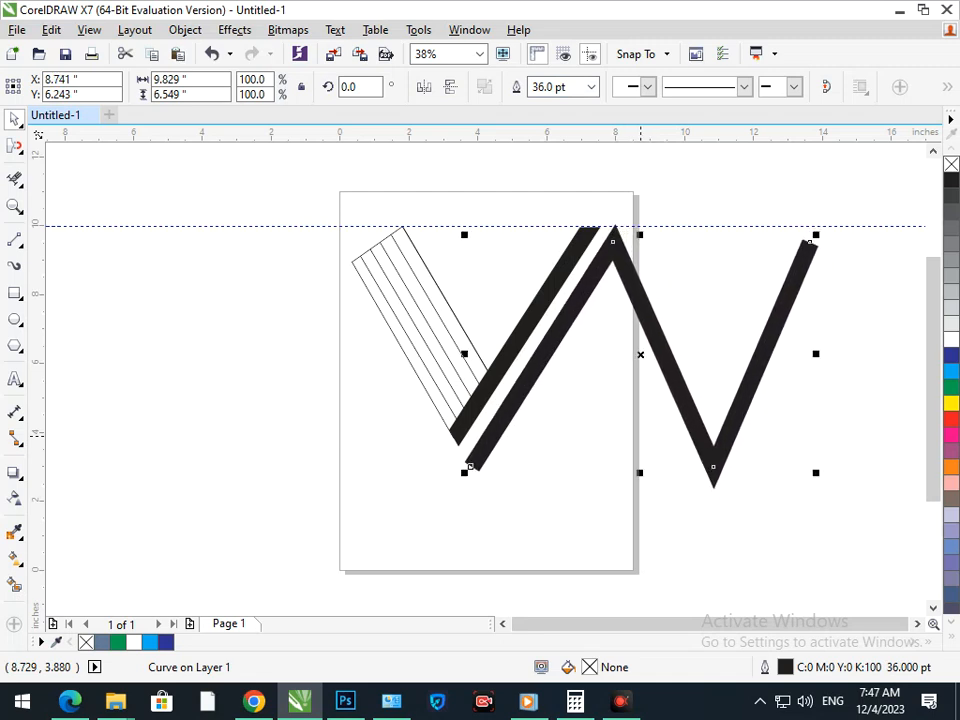
{"action": "key", "text": "Left"}
{"action": "key", "text": "Left"}
{"action": "key", "text": "Left"}
{"action": "key", "text": "Left"}
{"action": "key", "text": "Left"}
{"action": "key", "text": "Left"}
{"action": "key", "text": "Left"}
{"action": "key", "text": "Left"}
{"action": "key", "text": "Left"}
{"action": "key", "text": "Left"}
{"action": "key", "text": "Left"}
{"action": "key", "text": "Left"}
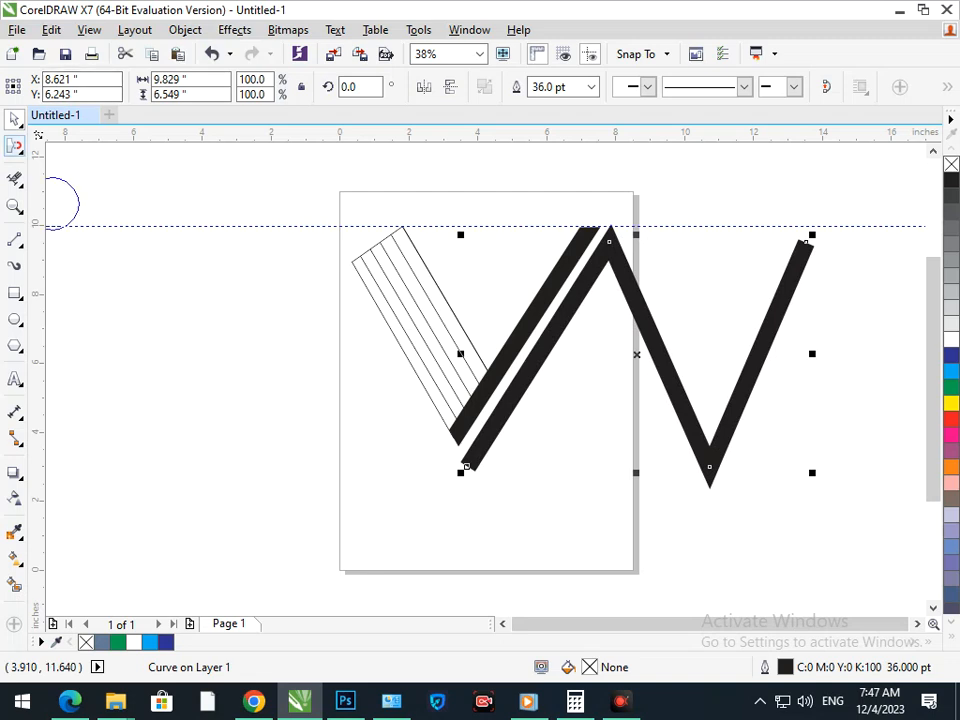
Convert the thick zigzag's outline to an object so its corner nodes can be edited
{"action": "left_click", "coordinate": [14, 146]}
{"action": "left_click", "coordinate": [70, 144]}
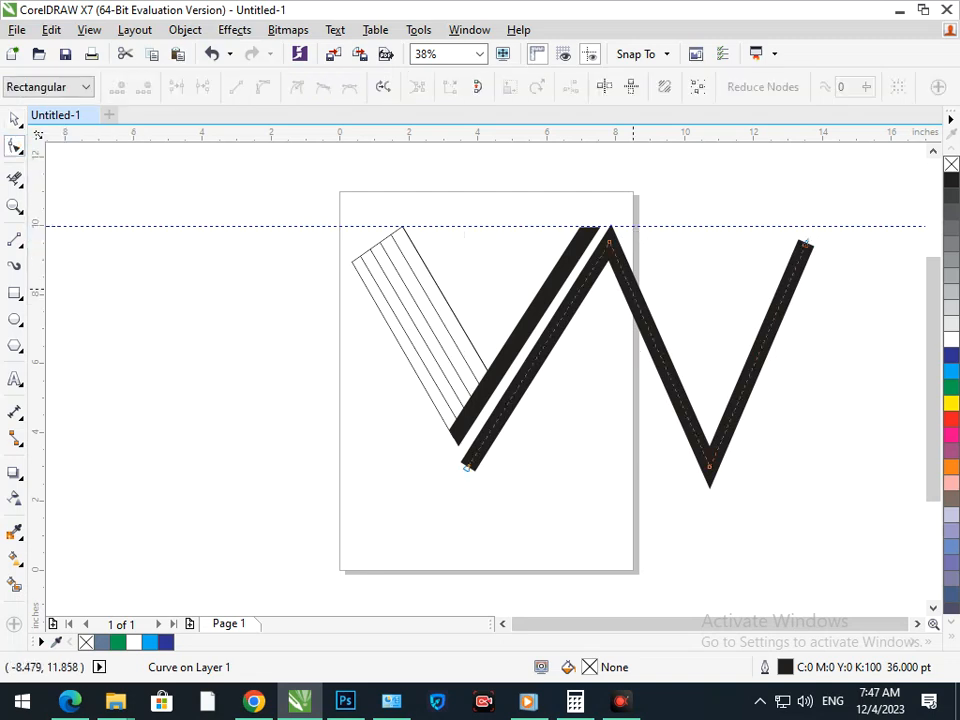
{"action": "left_click_drag", "start_coordinate": [806, 242], "coordinate": [843, 274]}
{"action": "key", "text": "F2"}
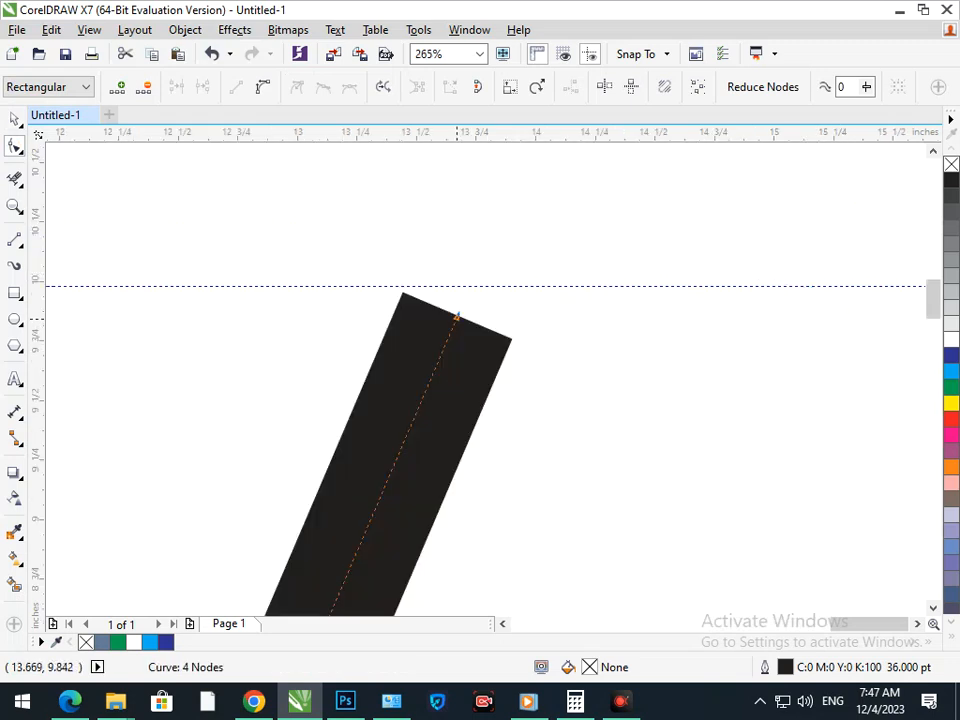
{"action": "key", "text": "ctrl+shift+q"}
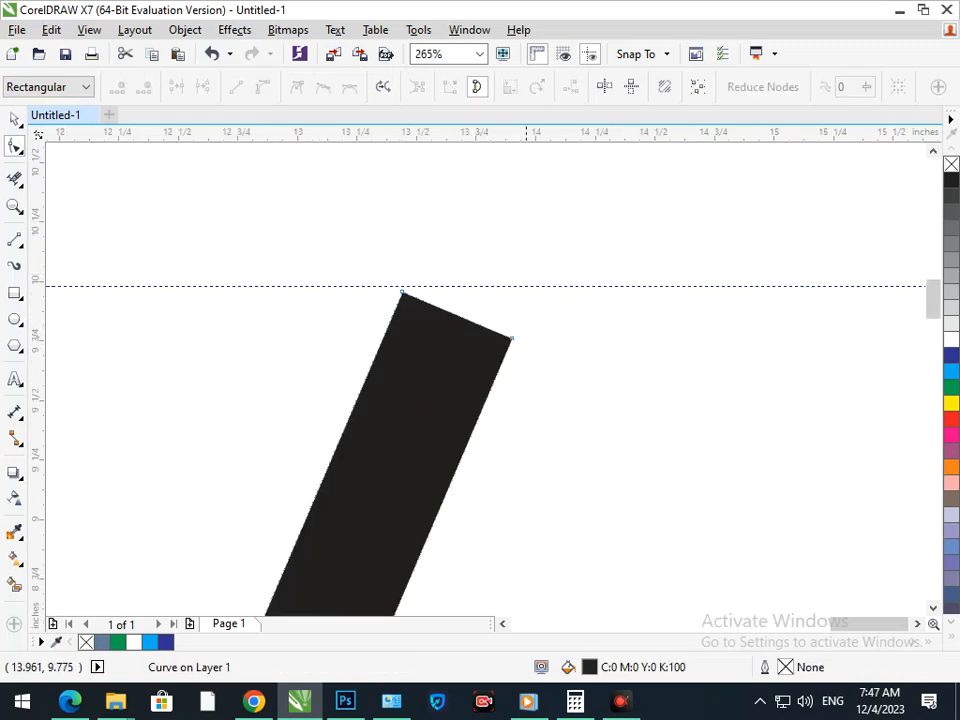
Move both corner nodes of the zigzag's free upper end onto the guideline for a level cut
{"action": "left_click_drag", "start_coordinate": [511, 339], "coordinate": [540, 286]}
{"action": "mouse_move", "coordinate": [401, 291]}
{"action": "left_mouse_down"}
{"action": "mouse_move", "coordinate": [411, 279]}
{"action": "mouse_move", "coordinate": [405, 284]}
{"action": "left_mouse_up"}
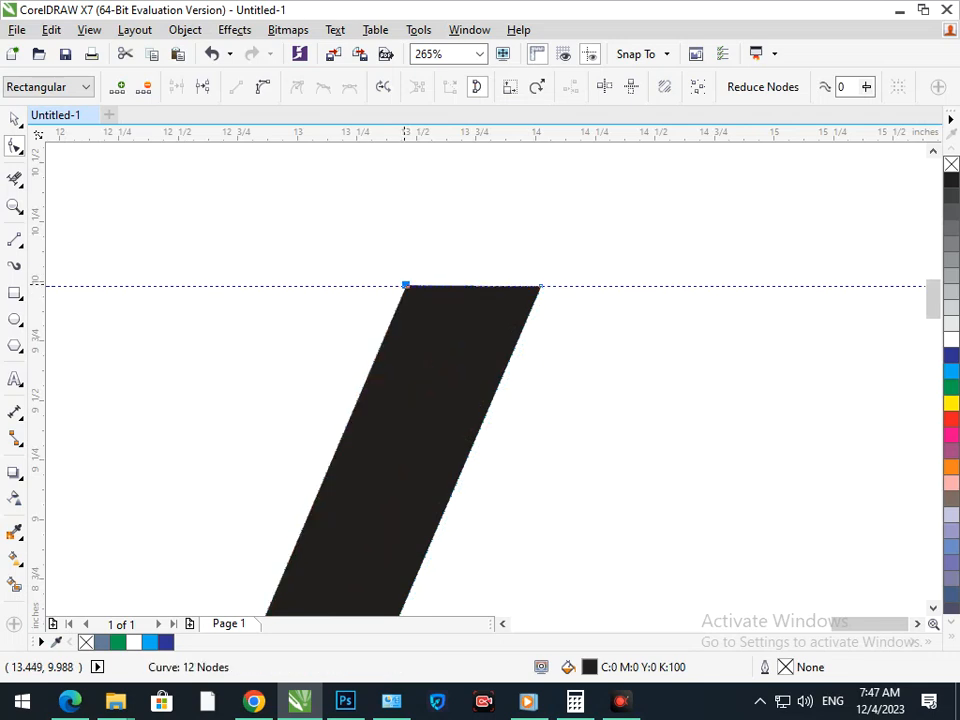
{"action": "key", "text": "shift+F4"}
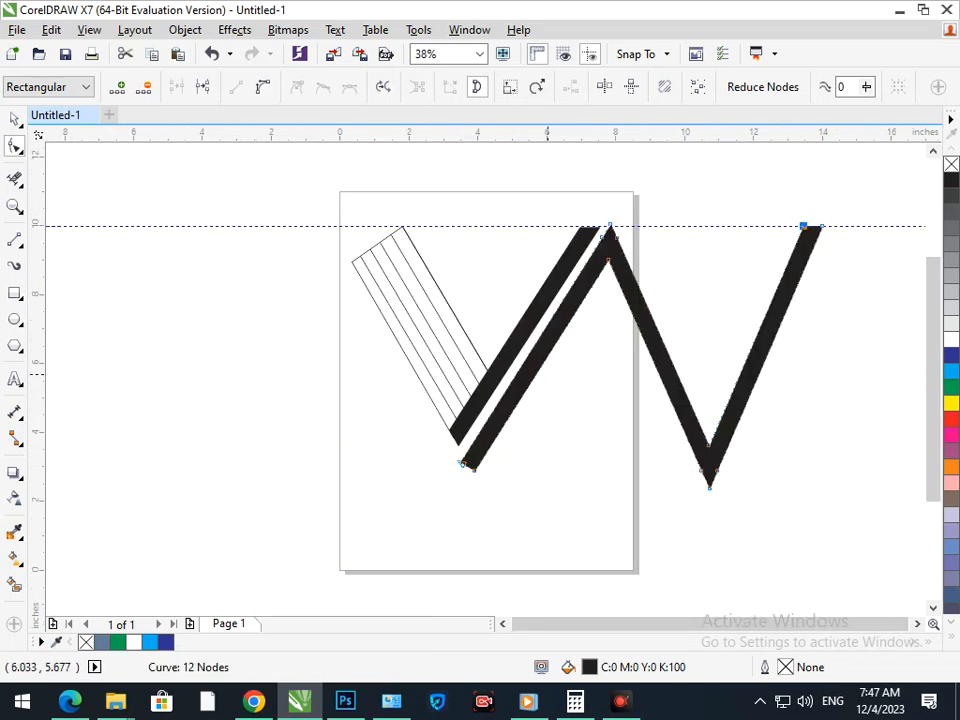
Draw a slanted line about 1.38 in long from the diagonal bar's lower tip across the zigzag's lower end
{"action": "scroll", "coordinate": [468, 489], "scroll_direction": "up", "scroll_amount": 4}
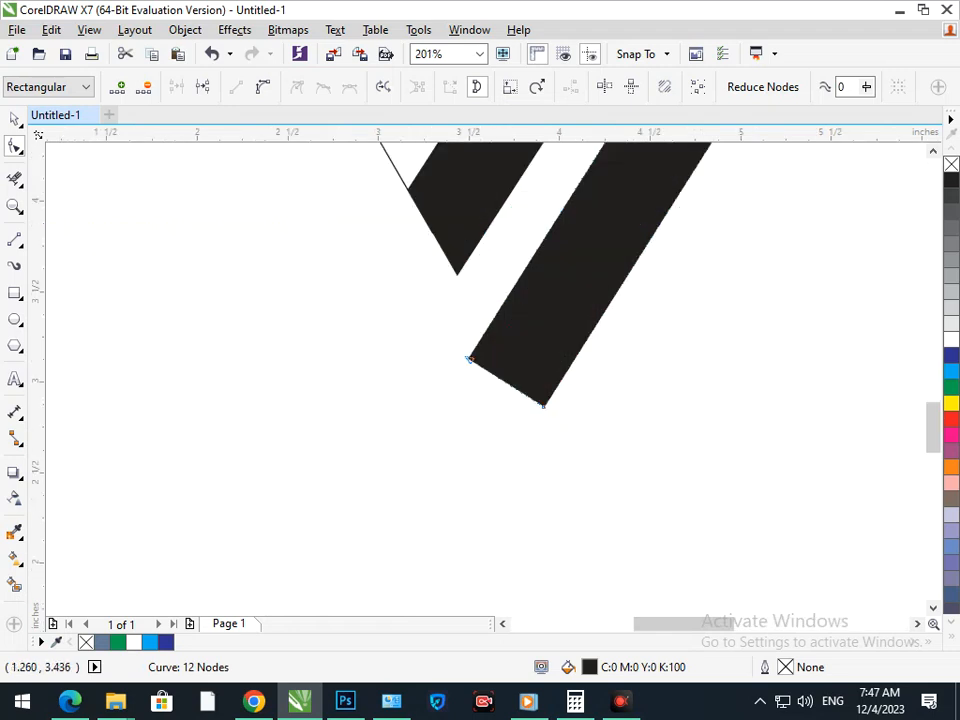
{"action": "key", "text": "space"}
{"action": "left_click_drag", "start_coordinate": [457, 275], "coordinate": [600, 478]}
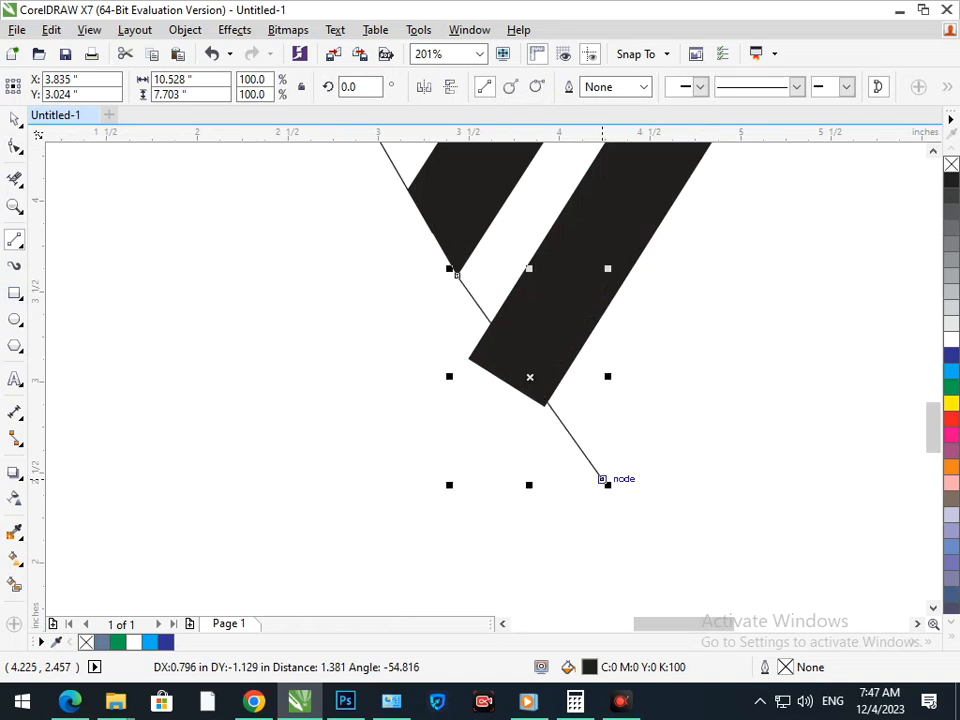
Move both corner nodes of the zigzag's lower end onto the slanted line so the end follows its angle
{"action": "key", "text": "F10"}
{"action": "left_click", "coordinate": [473, 364]}
{"action": "left_click_drag", "start_coordinate": [469, 359], "coordinate": [491, 323]}
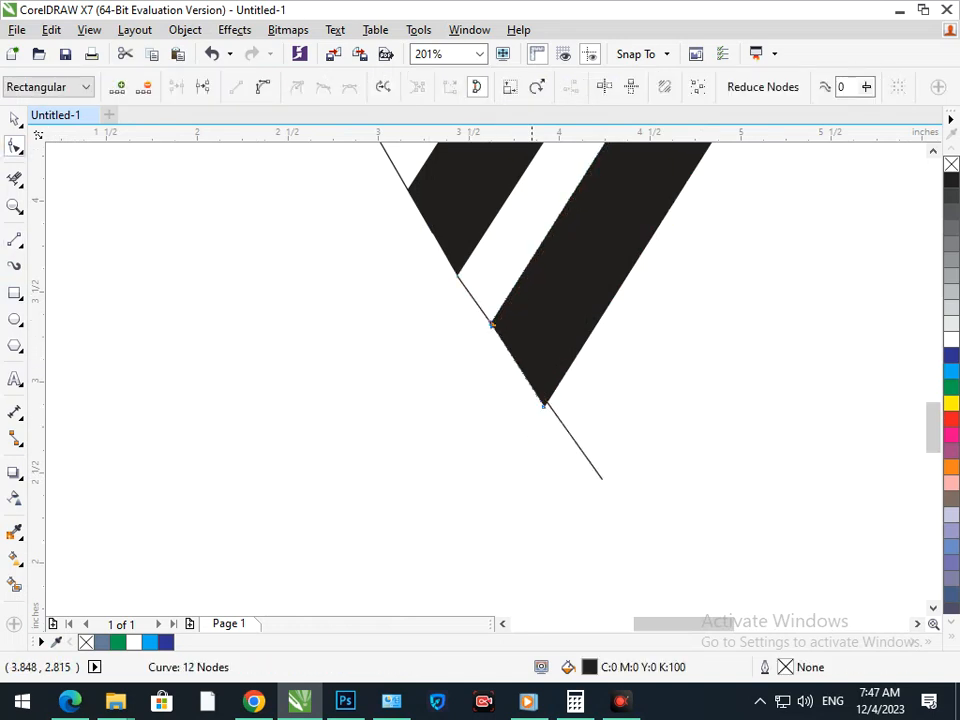
{"action": "left_click_drag", "start_coordinate": [543, 406], "coordinate": [545, 401]}
{"action": "key", "text": "shift+F4"}
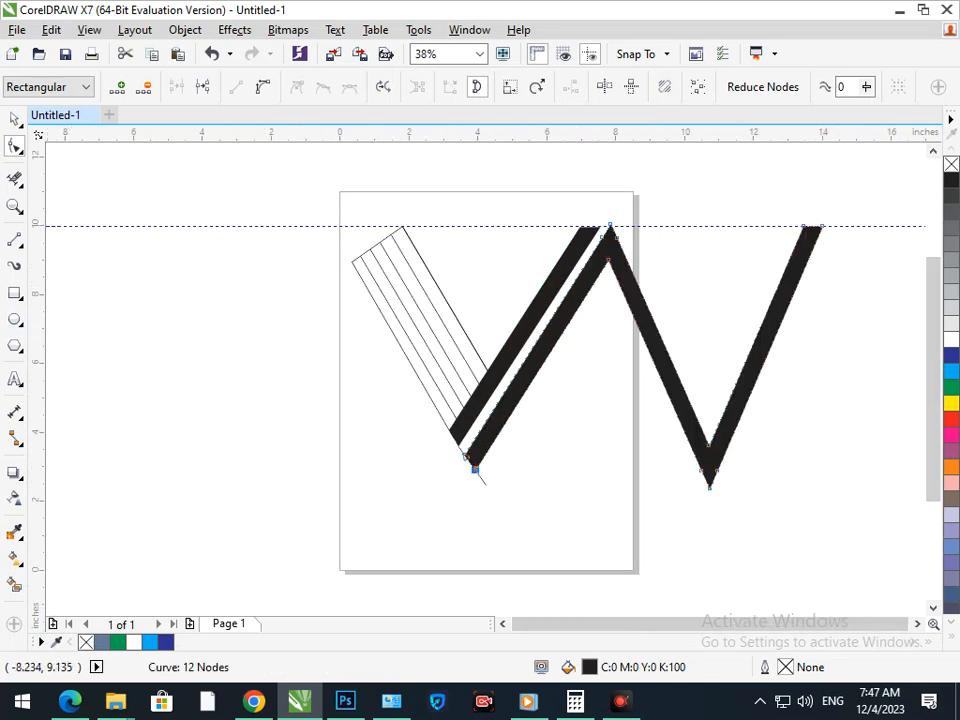
Delete the slanted line's excess segments outside the zigzag with Virtual Segment Delete
{"action": "left_click", "coordinate": [15, 178]}
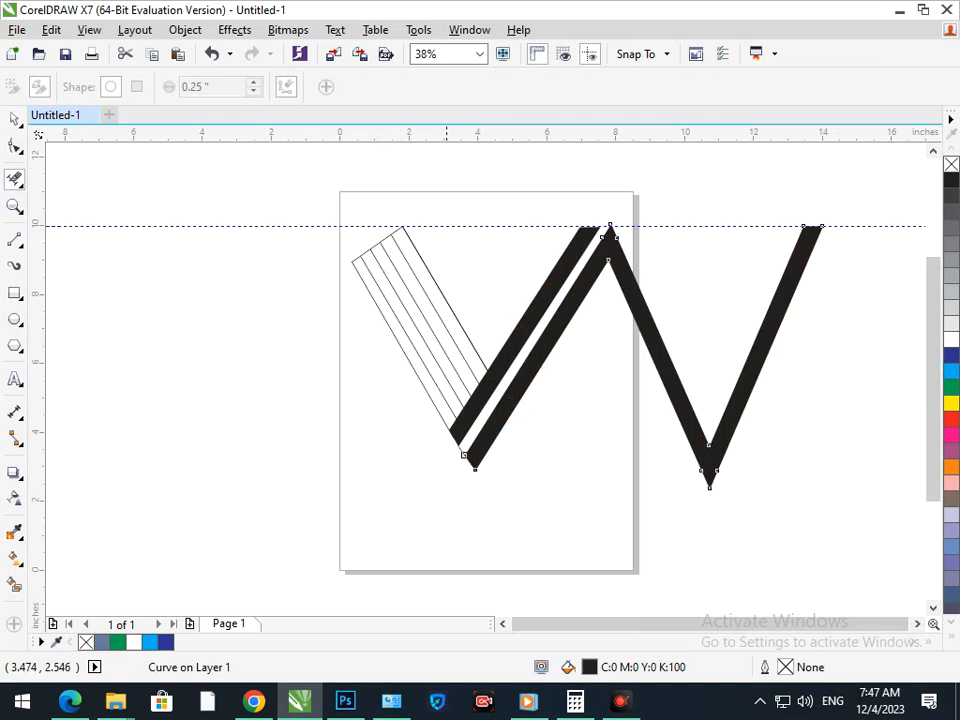
{"action": "scroll", "coordinate": [458, 482], "scroll_direction": "up", "scroll_amount": 3}
{"action": "scroll", "coordinate": [457, 430], "scroll_direction": "down", "scroll_amount": 3}
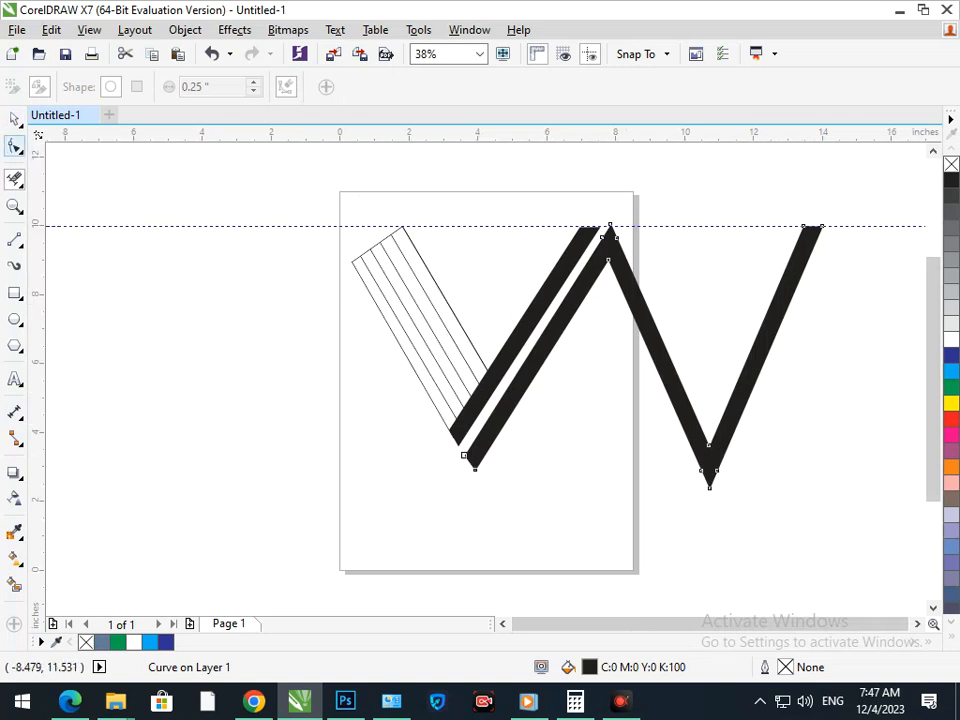
Narrow the zigzag horizontally to 81.6%, about 8.49 in wide, keeping its lower end in place
{"action": "left_click", "coordinate": [14, 119]}
{"action": "left_click", "coordinate": [167, 301]}
{"action": "left_click_drag", "start_coordinate": [534, 372], "coordinate": [480, 446]}
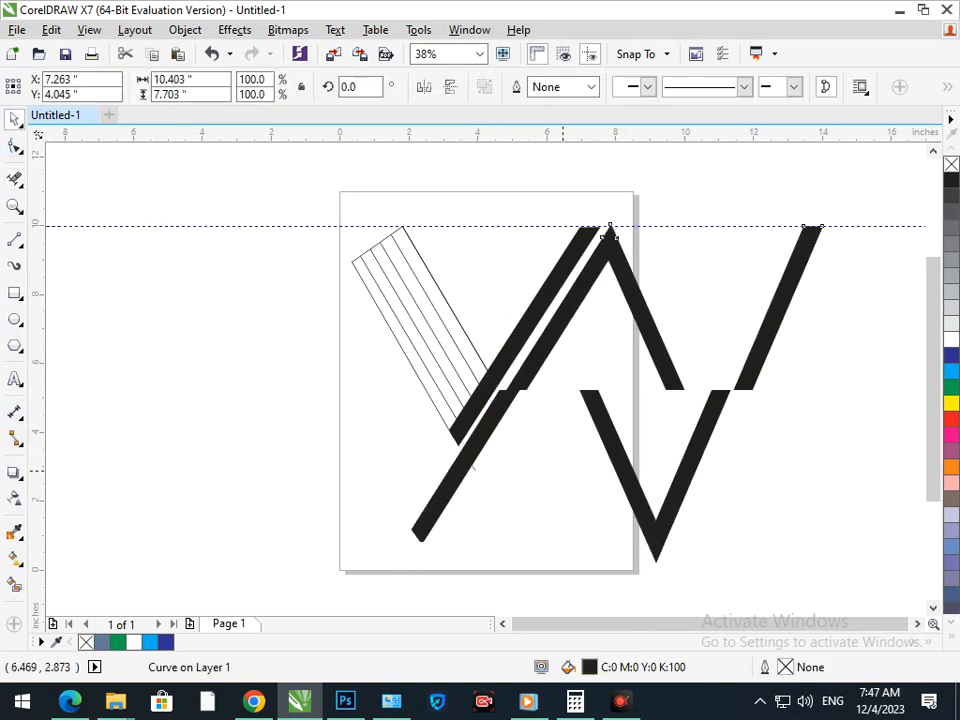
{"action": "key", "text": "ctrl+z"}
{"action": "left_click_drag", "start_coordinate": [828, 355], "coordinate": [762, 356]}
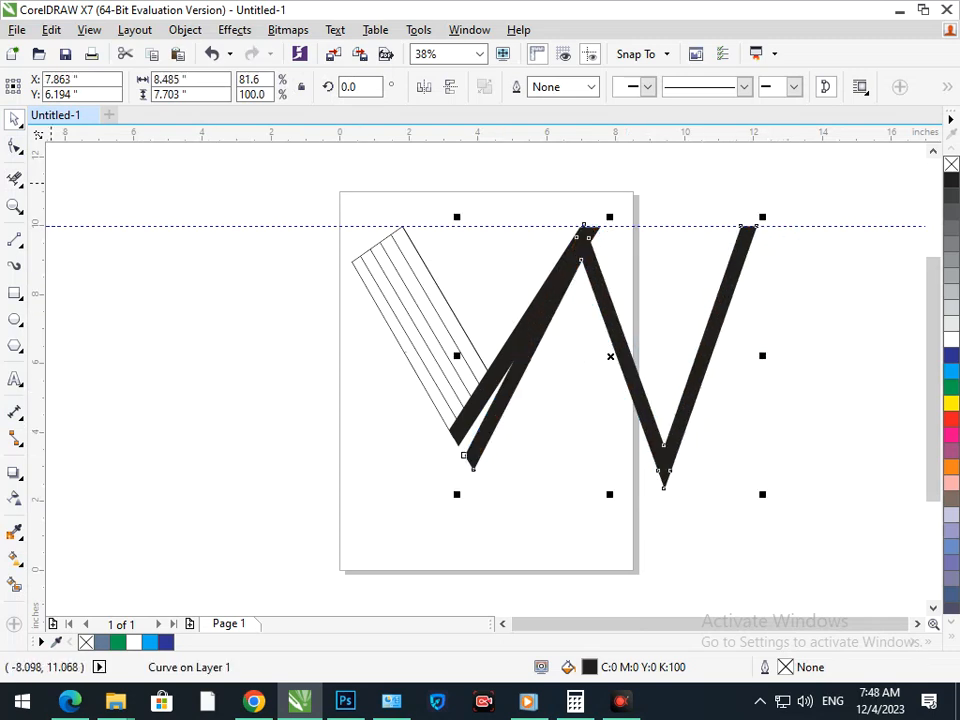
Move the zigzag's upper peak nodes away from the diagonal bar to restore a parallel gap between them
{"action": "left_click", "coordinate": [15, 146]}
{"action": "mouse_move", "coordinate": [552, 219]}
{"action": "left_mouse_down"}
{"action": "mouse_move", "coordinate": [620, 291]}
{"action": "mouse_move", "coordinate": [598, 266]}
{"action": "left_mouse_up"}
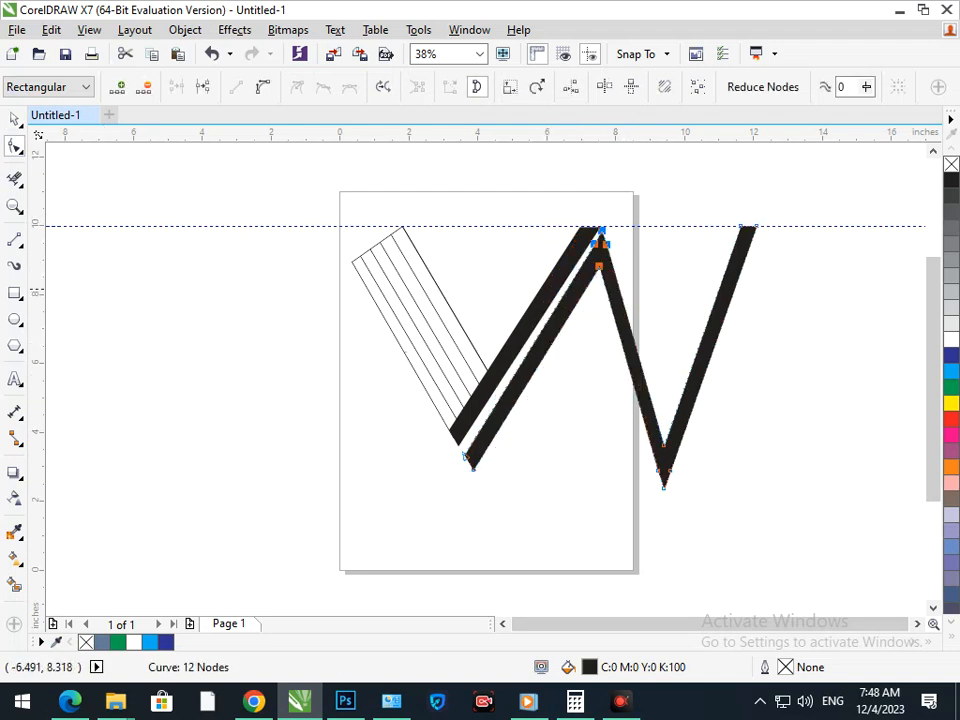
{"action": "key", "text": "Right"}
{"action": "key", "text": "Right"}
{"action": "key", "text": "Right"}
{"action": "key", "text": "Right"}
{"action": "key", "text": "Right"}
{"action": "key", "text": "Right"}
{"action": "key", "text": "Right"}
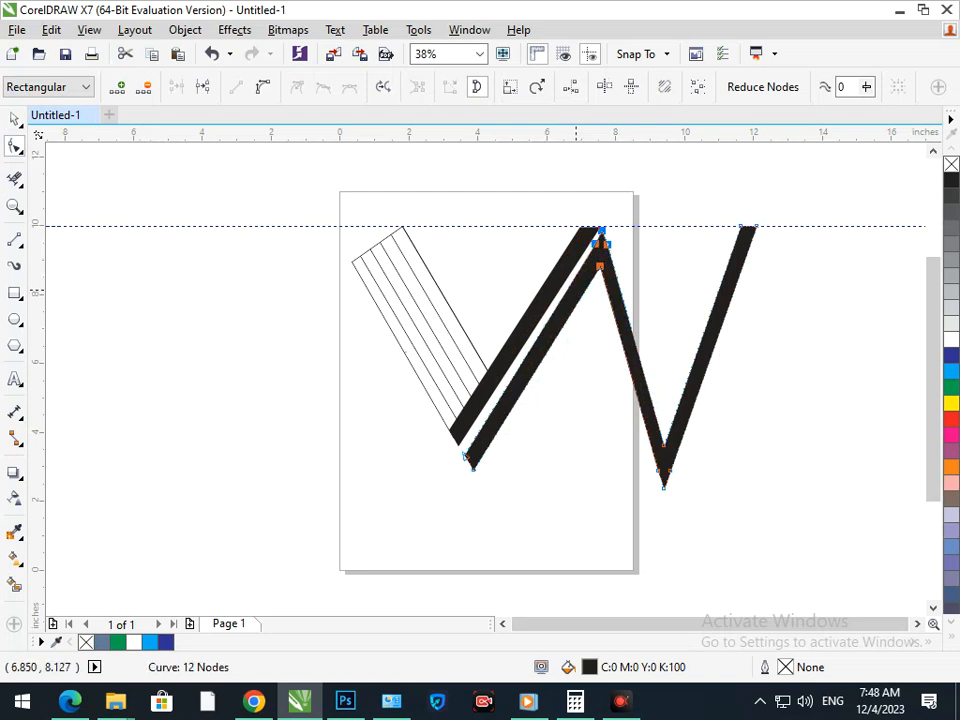
{"action": "key", "text": "Right"}
{"action": "key", "text": "Right"}
{"action": "key", "text": "Right"}
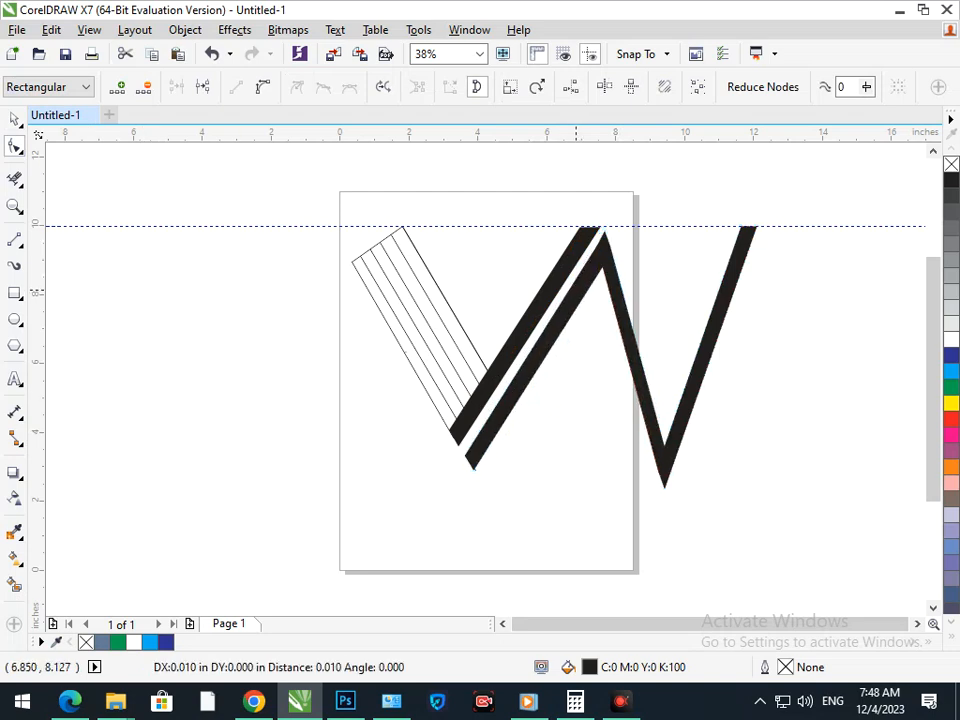
{"action": "key", "text": "space"}
{"action": "key", "text": "Escape"}
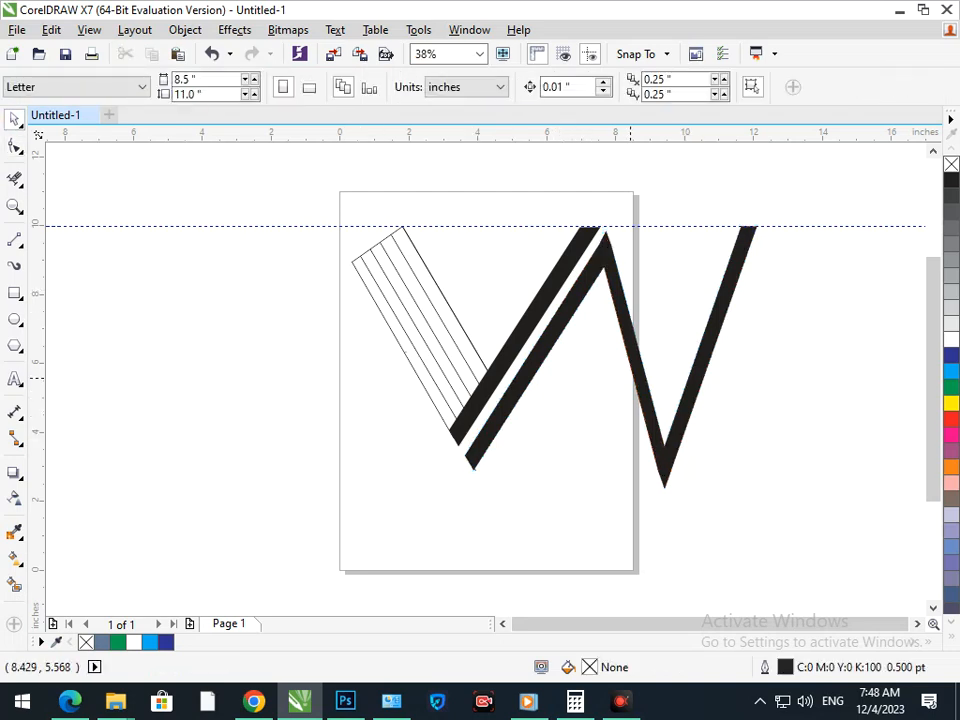
Nudge the whole zigzag to about X 7.80 in, Y 6.22 in, closer to the diagonal bar
{"action": "left_click", "coordinate": [632, 377]}
{"action": "key", "text": "Left"}
{"action": "key", "text": "Left"}
{"action": "key", "text": "Left"}
{"action": "key", "text": "Left"}
{"action": "key", "text": "Left"}
{"action": "key", "text": "Left"}
{"action": "key", "text": "Left"}
{"action": "key", "text": "Right"}
{"action": "key", "text": "Right"}
{"action": "key", "text": "Up"}
{"action": "key", "text": "Up"}
{"action": "key", "text": "Up"}
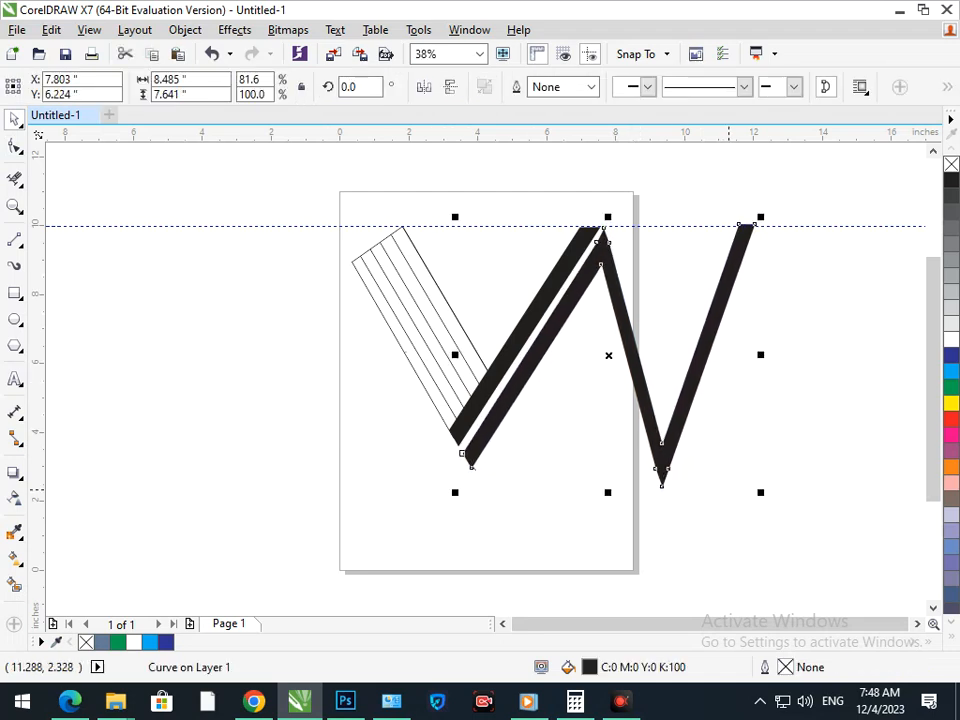
{"action": "left_click", "coordinate": [752, 388]}
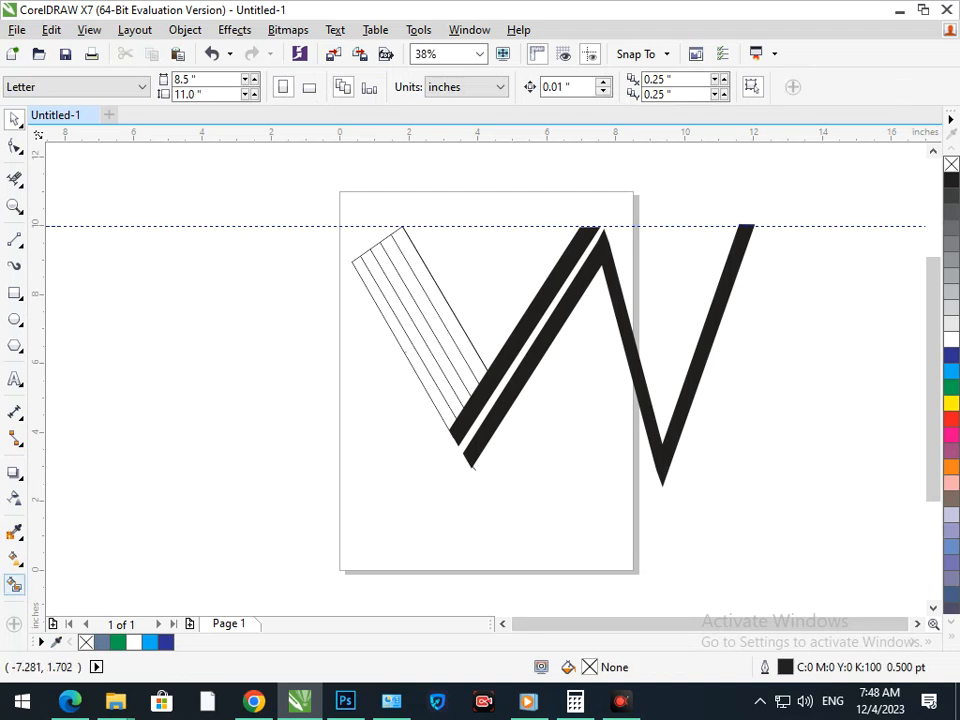
Smart-fill the slanted strip's first three stripes from its outer edge in blue-grey, blue and green without outlines
{"action": "left_click", "coordinate": [15, 583]}
{"action": "left_click", "coordinate": [433, 396]}
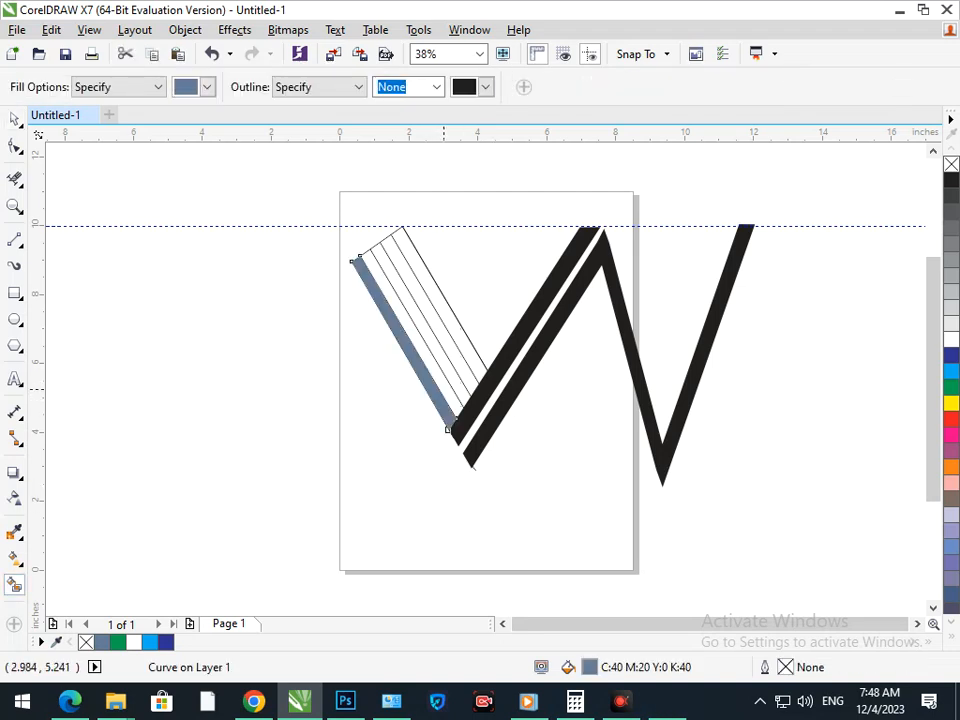
{"action": "left_click", "coordinate": [443, 389]}
{"action": "left_click", "coordinate": [951, 355]}
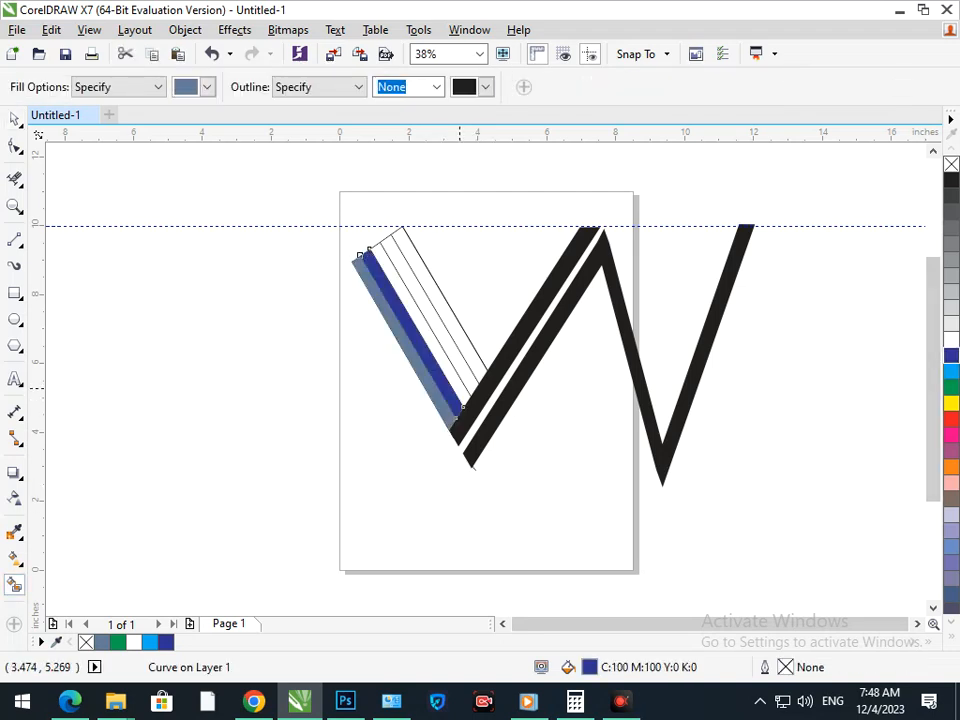
{"action": "left_click", "coordinate": [458, 384]}
{"action": "left_click", "coordinate": [951, 387]}
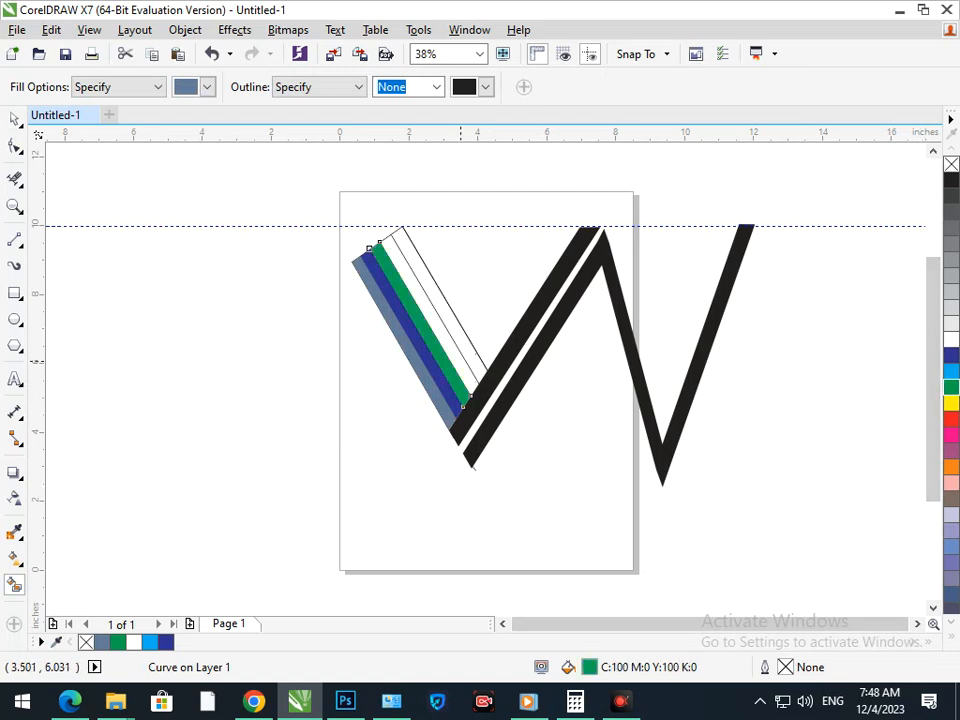
Smart-fill the slanted strip's two remaining stripes in purple and blue
{"action": "left_click", "coordinate": [470, 376]}
{"action": "left_click", "coordinate": [951, 451]}
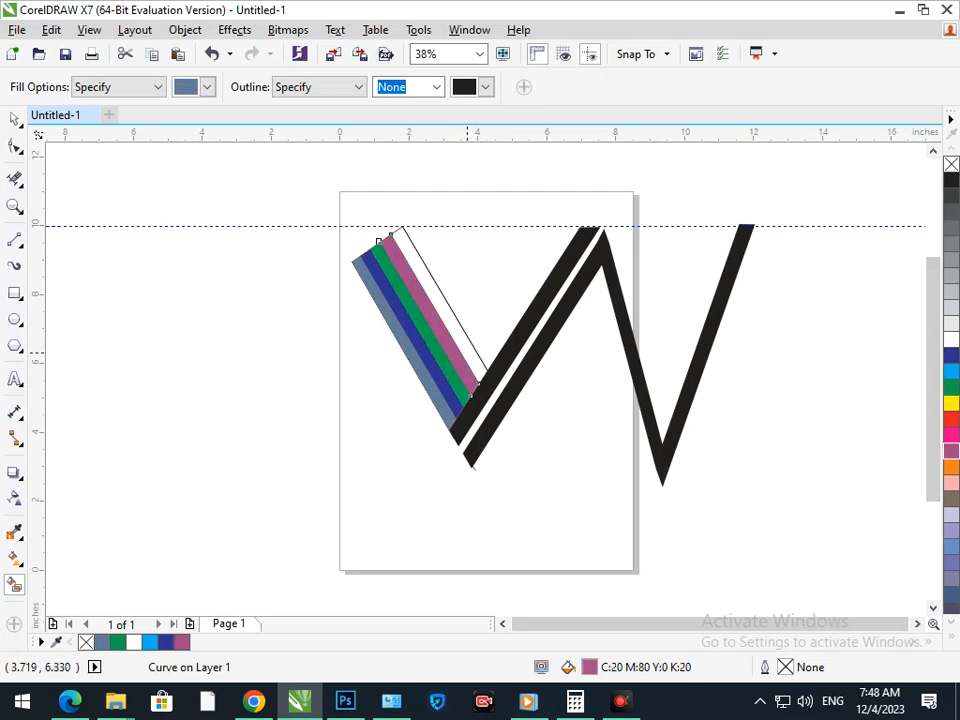
{"action": "left_click", "coordinate": [472, 350]}
{"action": "left_click", "coordinate": [951, 355]}
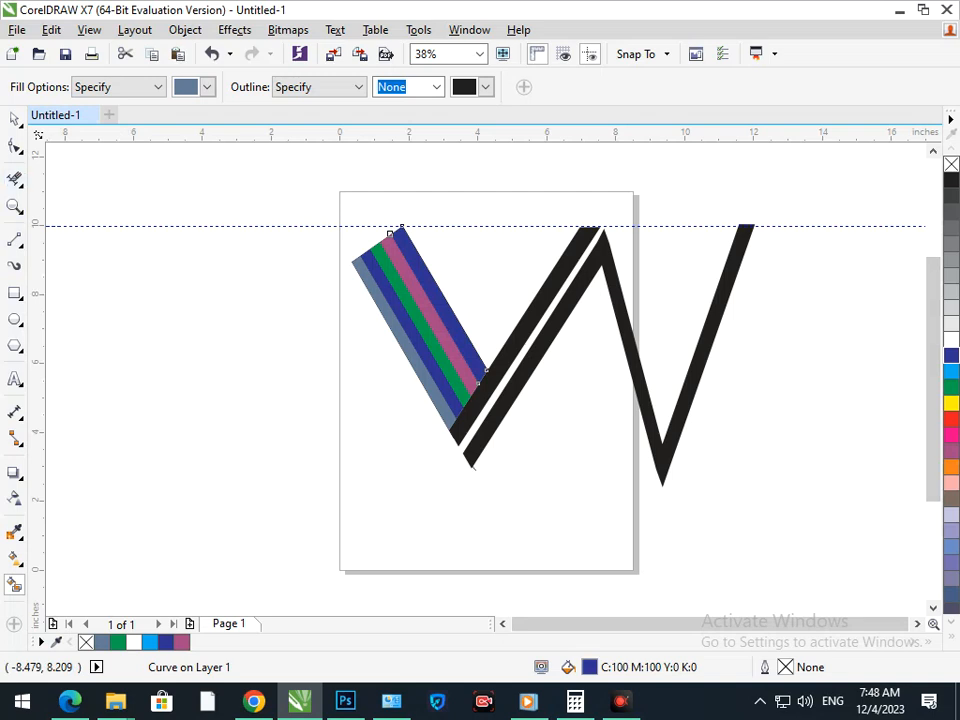
Set the zigzag's fill and outline to orange
{"action": "left_click", "coordinate": [15, 118]}
{"action": "left_click", "coordinate": [518, 383]}
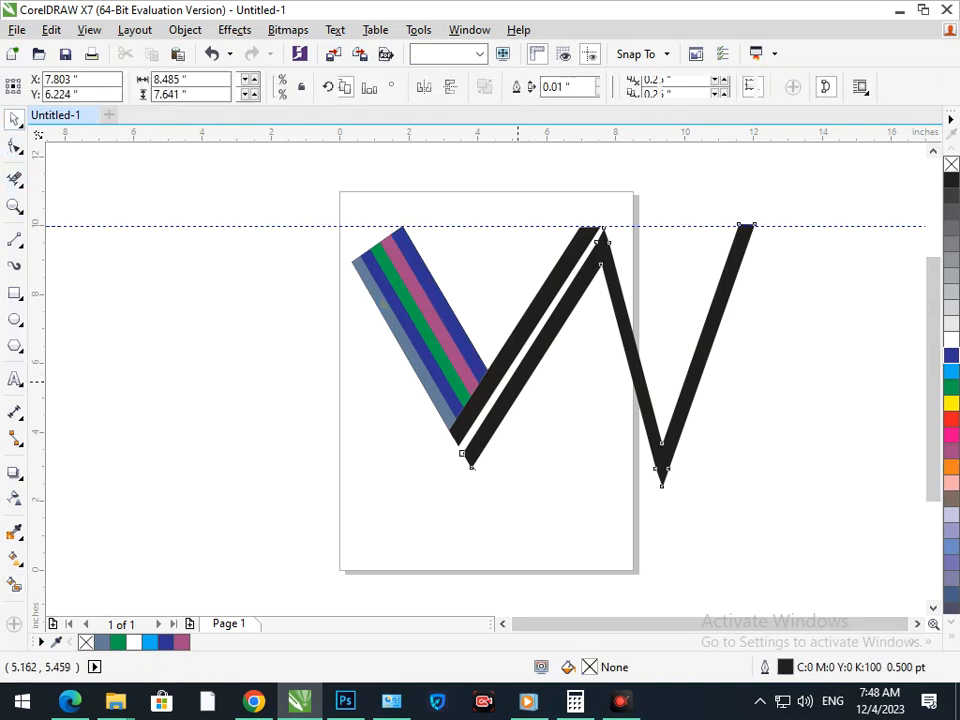
{"action": "left_click", "coordinate": [951, 467]}
{"action": "right_click", "coordinate": [951, 467]}
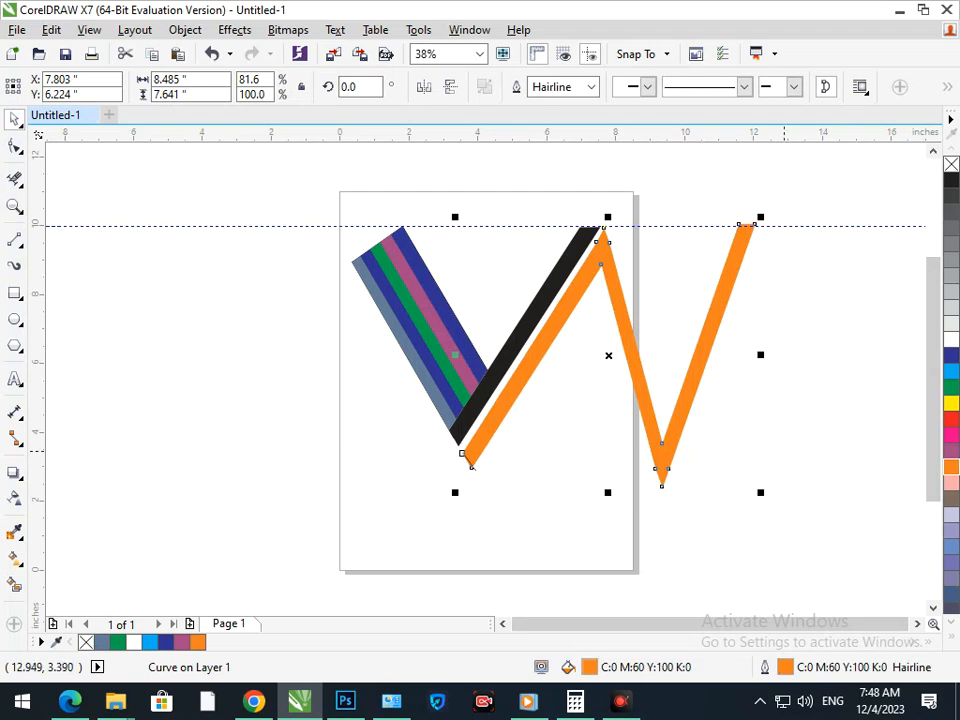
{"action": "left_click", "coordinate": [785, 451]}
Try green and blue as colours for the diagonal bar
{"action": "left_click_drag", "start_coordinate": [500, 362], "coordinate": [468, 417]}
{"action": "key", "text": "ctrl+z"}
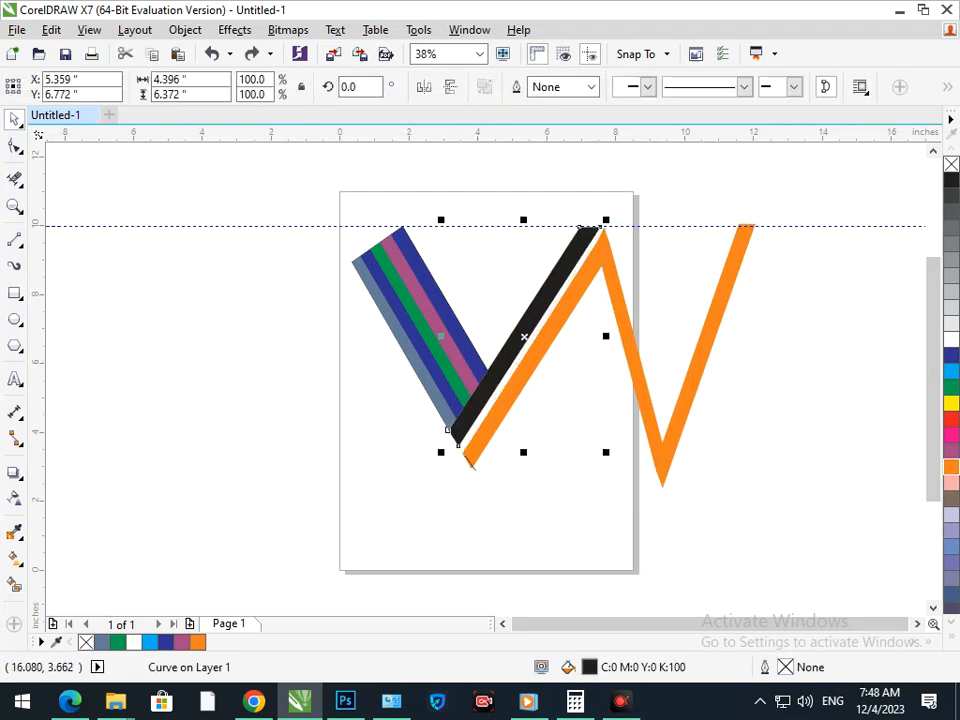
{"action": "left_click", "coordinate": [951, 387]}
{"action": "left_click", "coordinate": [619, 419]}
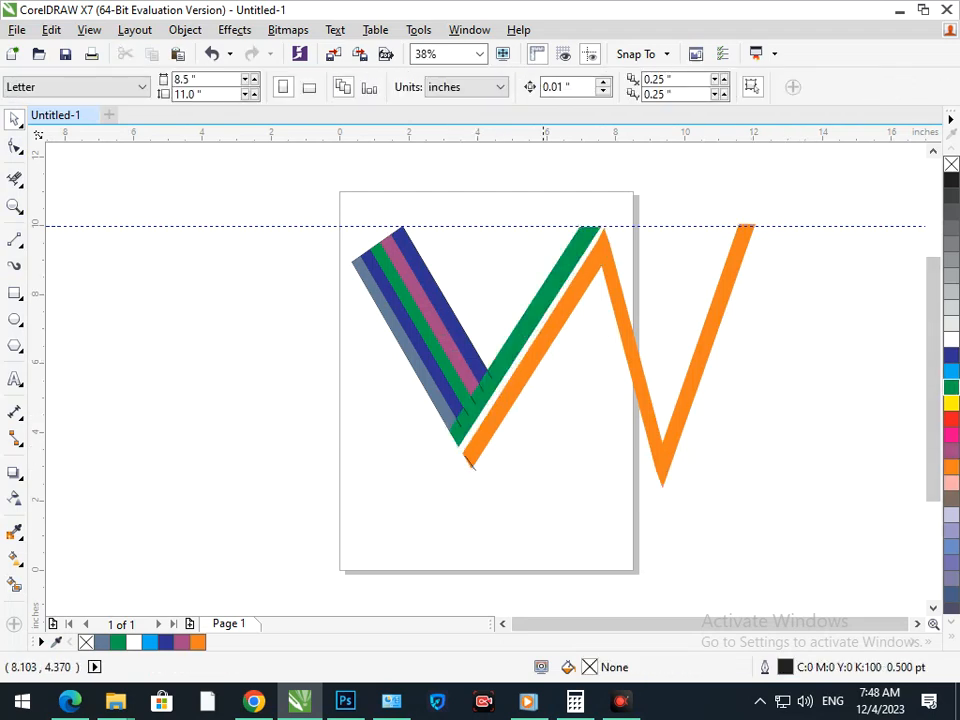
{"action": "left_click", "coordinate": [521, 338]}
{"action": "left_click", "coordinate": [951, 355]}
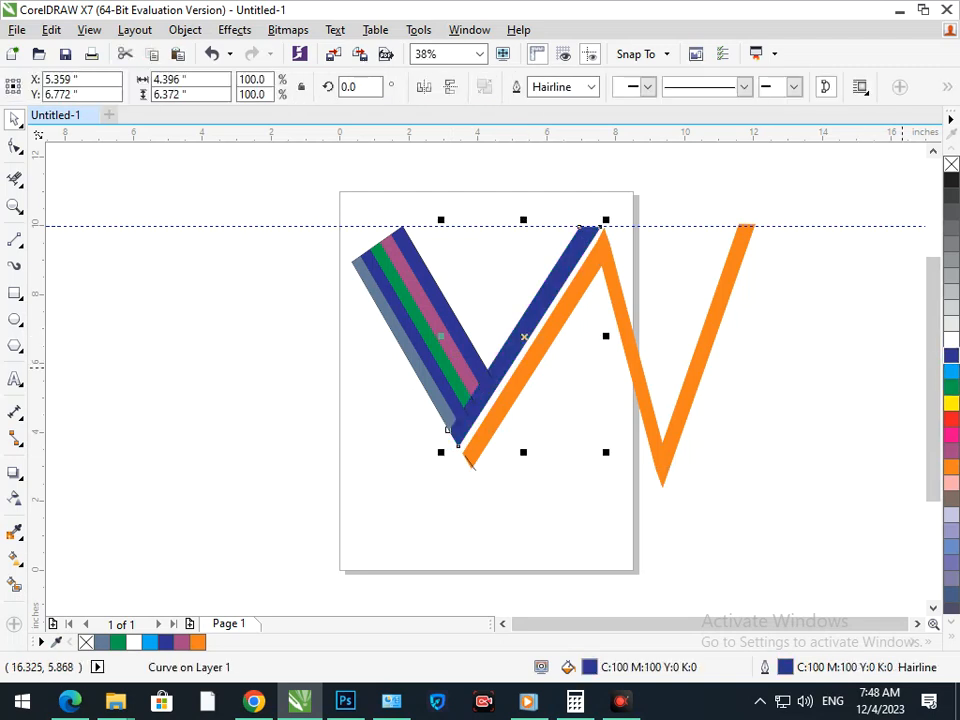
Set the diagonal bar's fill and outline to purple (C20 M80 Y0 K20)
{"action": "left_click", "coordinate": [951, 451]}
{"action": "right_click", "coordinate": [951, 451]}
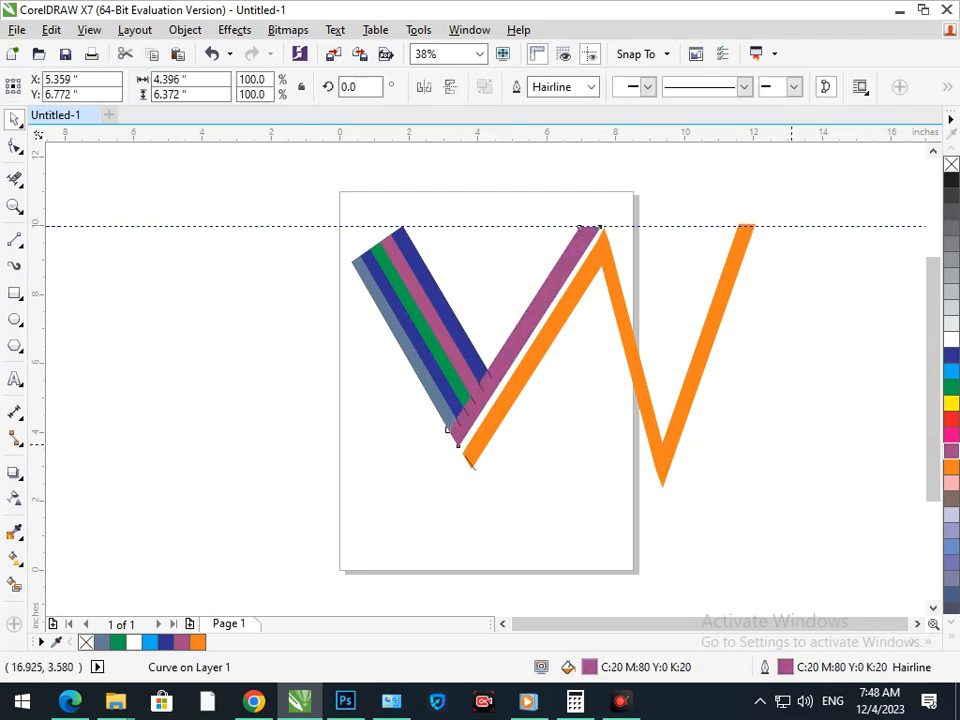
{"action": "left_click_drag", "start_coordinate": [643, 424], "coordinate": [585, 379]}
Examine the coloured logo both up close and as a whole
{"action": "key", "text": "F3"}
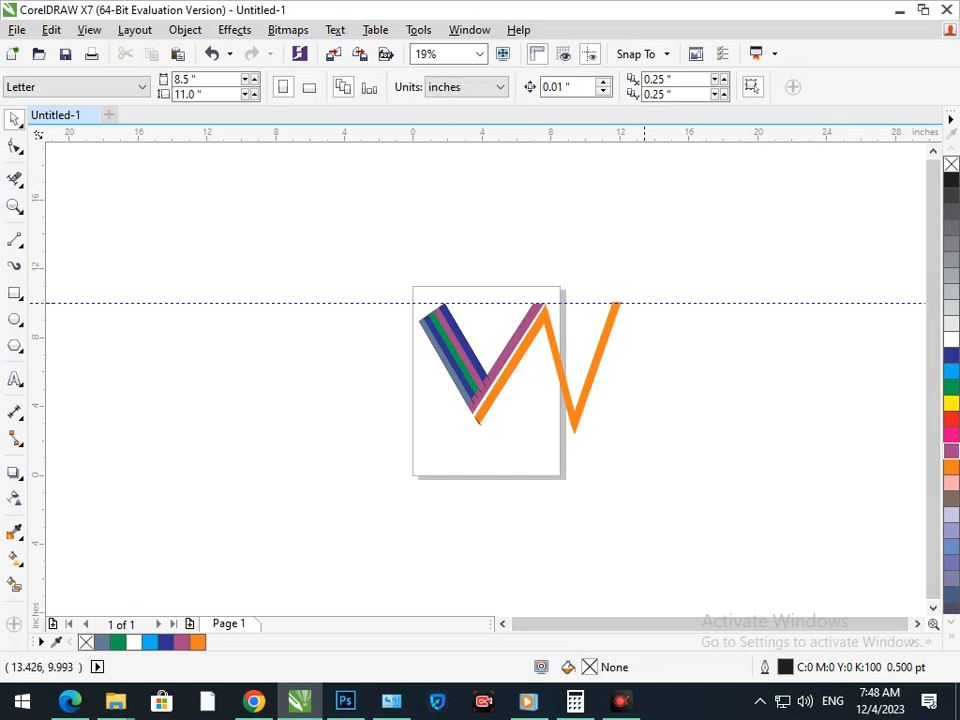
{"action": "key", "text": "F2"}
{"action": "left_click_drag", "start_coordinate": [373, 287], "coordinate": [652, 431]}
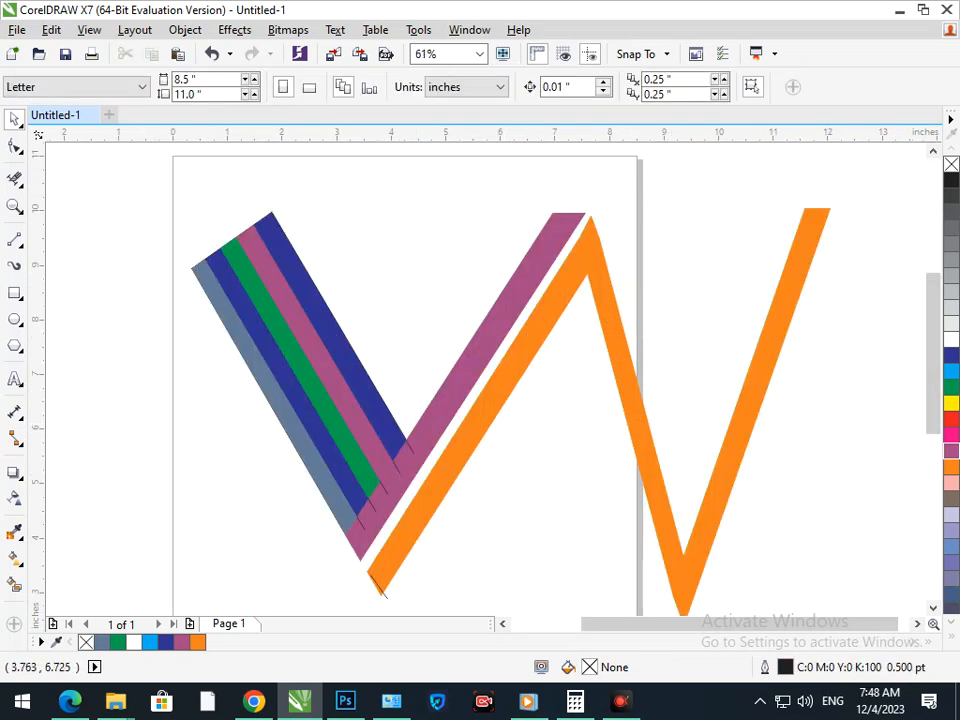
{"action": "key", "text": "F3"}
{"action": "key", "text": "F2"}
{"action": "left_click_drag", "start_coordinate": [396, 360], "coordinate": [568, 445]}
{"action": "key", "text": "F3"}
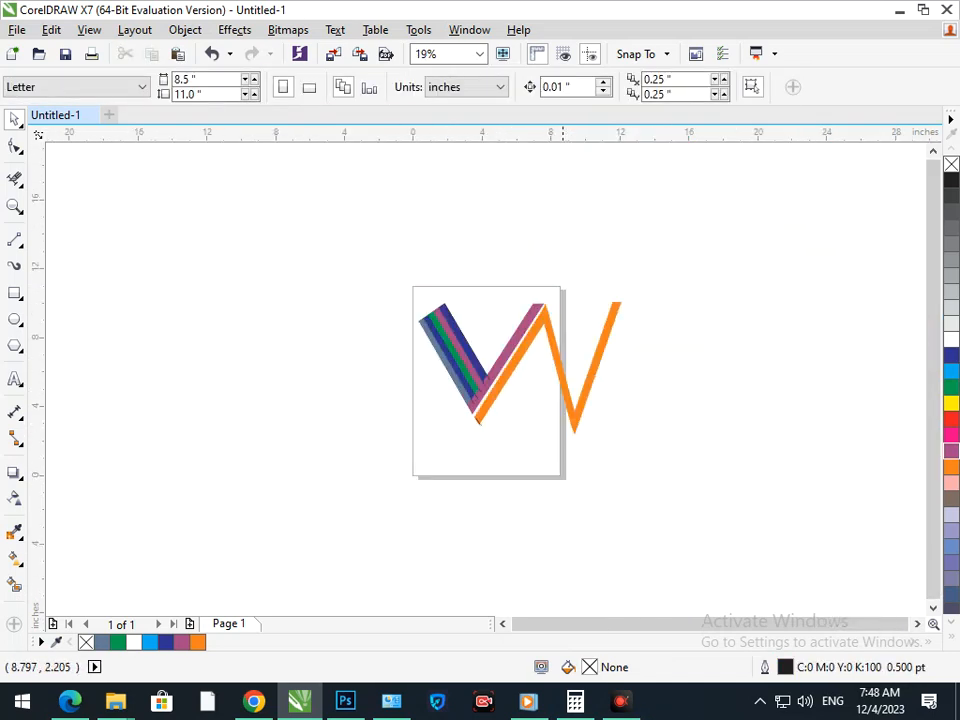
Set the zigzag's fill and outline to brown and deselect it
{"action": "left_click", "coordinate": [576, 408]}
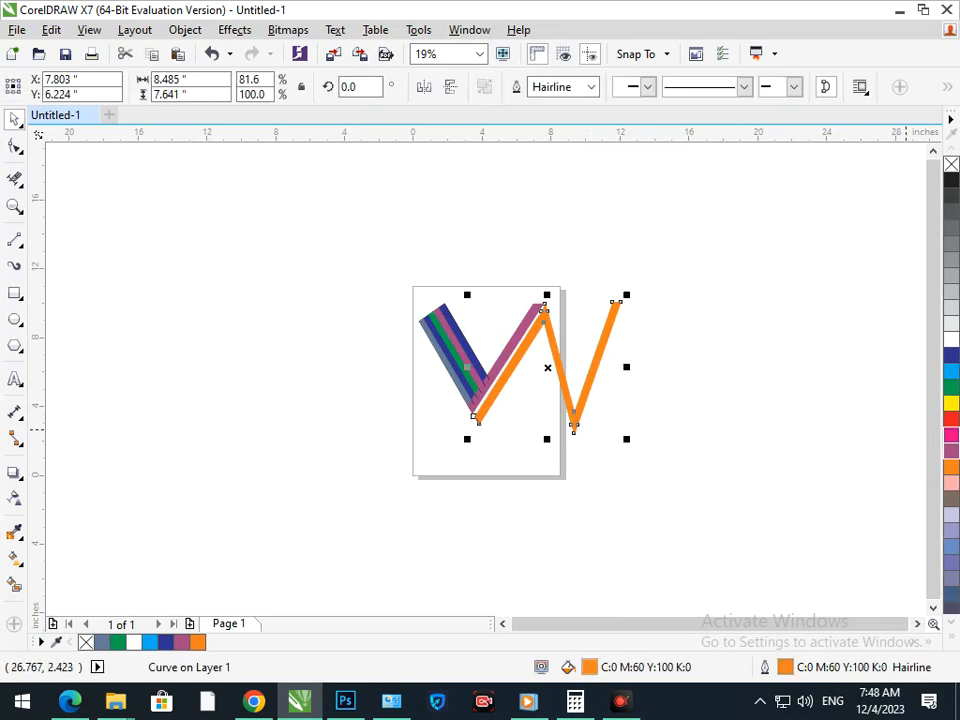
{"action": "left_click", "coordinate": [951, 499]}
{"action": "right_click", "coordinate": [951, 499]}
{"action": "left_click", "coordinate": [737, 474]}
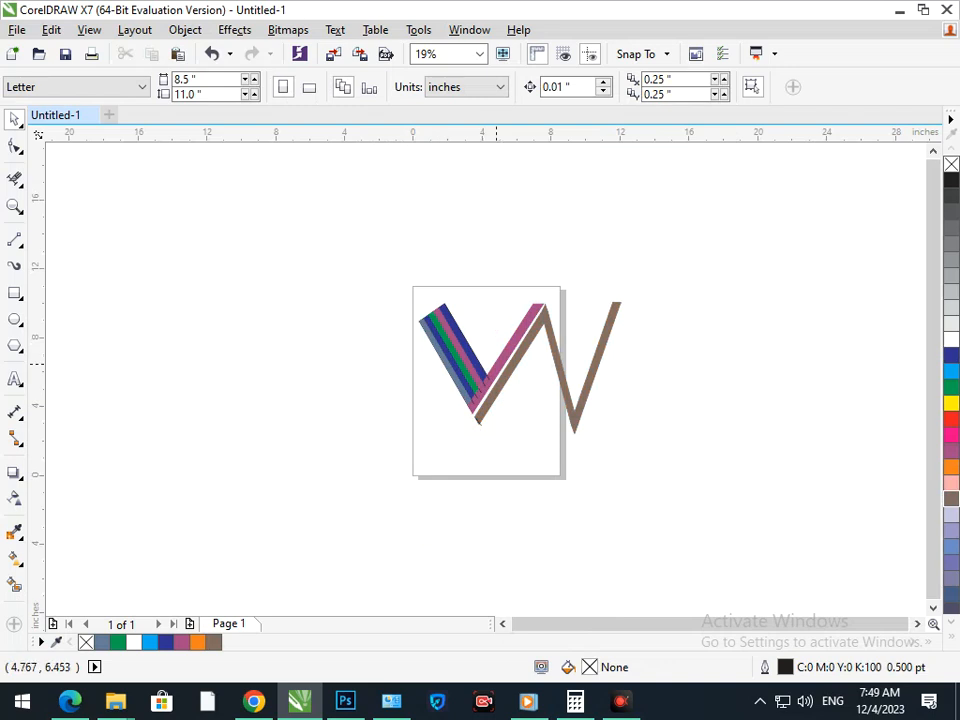
Set the diagonal bar's fill and outline to magenta (C0 M100 Y0 K0) and deselect it
{"action": "left_click", "coordinate": [496, 363]}
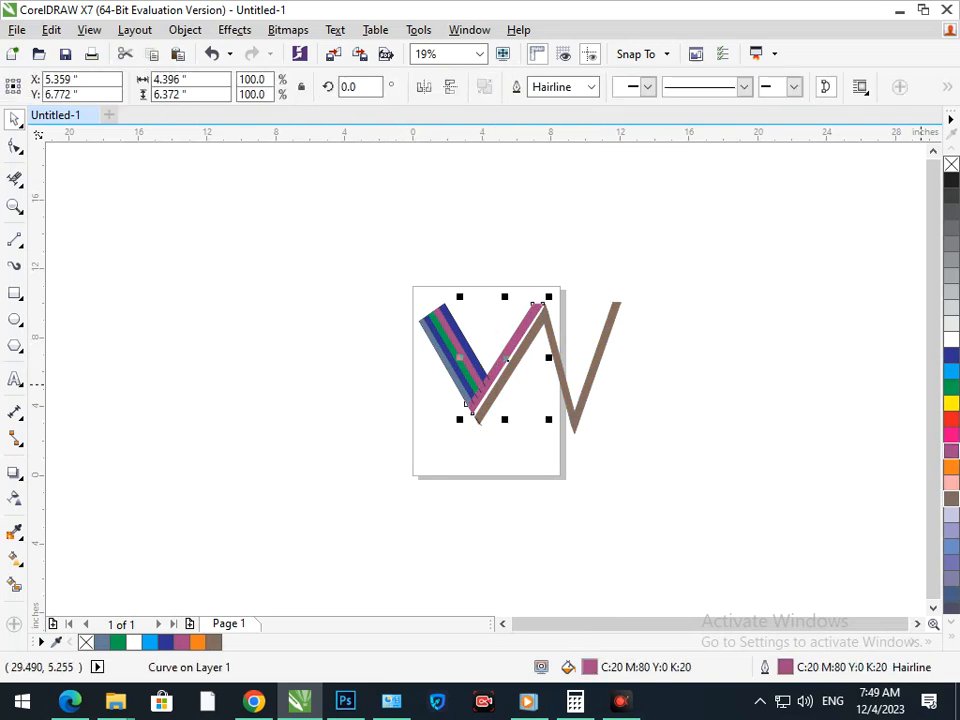
{"action": "left_click", "coordinate": [951, 435]}
{"action": "right_click", "coordinate": [951, 435]}
{"action": "left_click", "coordinate": [736, 437]}
Remove the stray line ends that cross the magenta diagonal bar with the Virtual Segment Delete tool
{"action": "key", "text": "F2"}
{"action": "mouse_move", "coordinate": [420, 302]}
{"action": "left_mouse_down"}
{"action": "mouse_move", "coordinate": [688, 422]}
{"action": "mouse_move", "coordinate": [743, 462]}
{"action": "left_mouse_up"}
{"action": "key", "text": "F3"}
{"action": "left_click_drag", "start_coordinate": [360, 255], "coordinate": [648, 483]}
{"action": "left_click", "coordinate": [535, 486]}
{"action": "key", "text": "F2"}
{"action": "left_click_drag", "start_coordinate": [408, 338], "coordinate": [564, 450]}
{"action": "key", "text": "F2"}
{"action": "left_click_drag", "start_coordinate": [354, 278], "coordinate": [556, 424]}
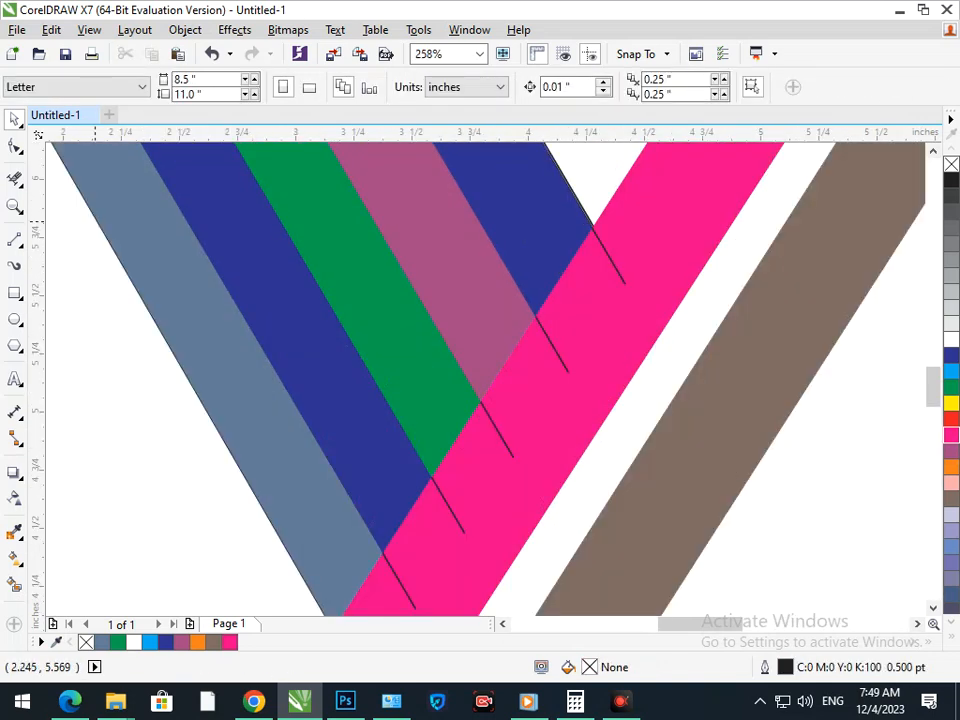
{"action": "left_click", "coordinate": [14, 179]}
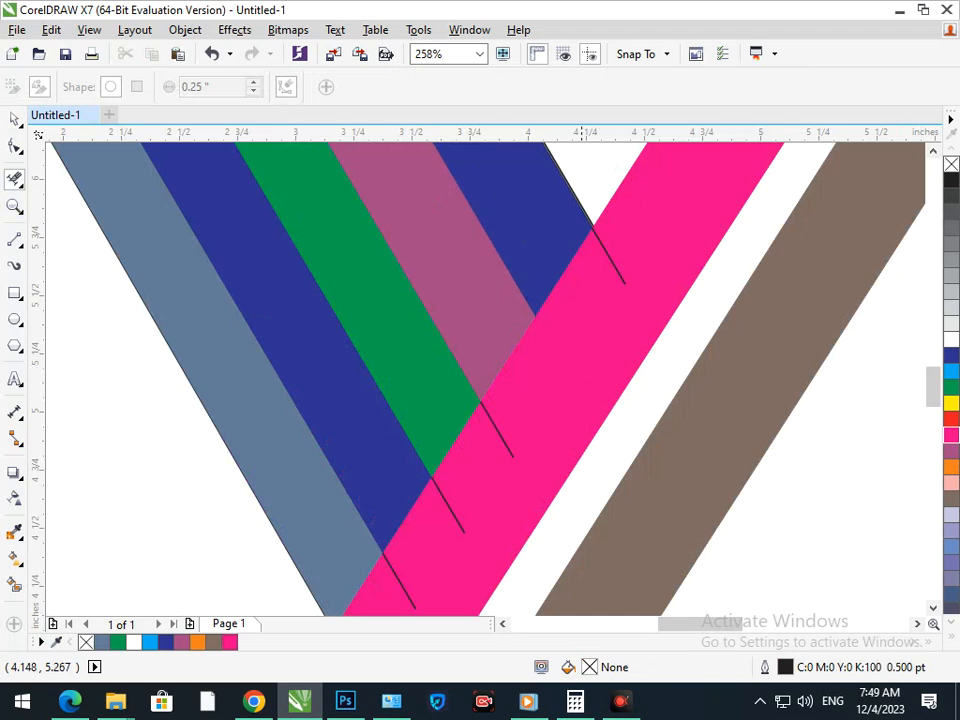
{"action": "left_click", "coordinate": [492, 424]}
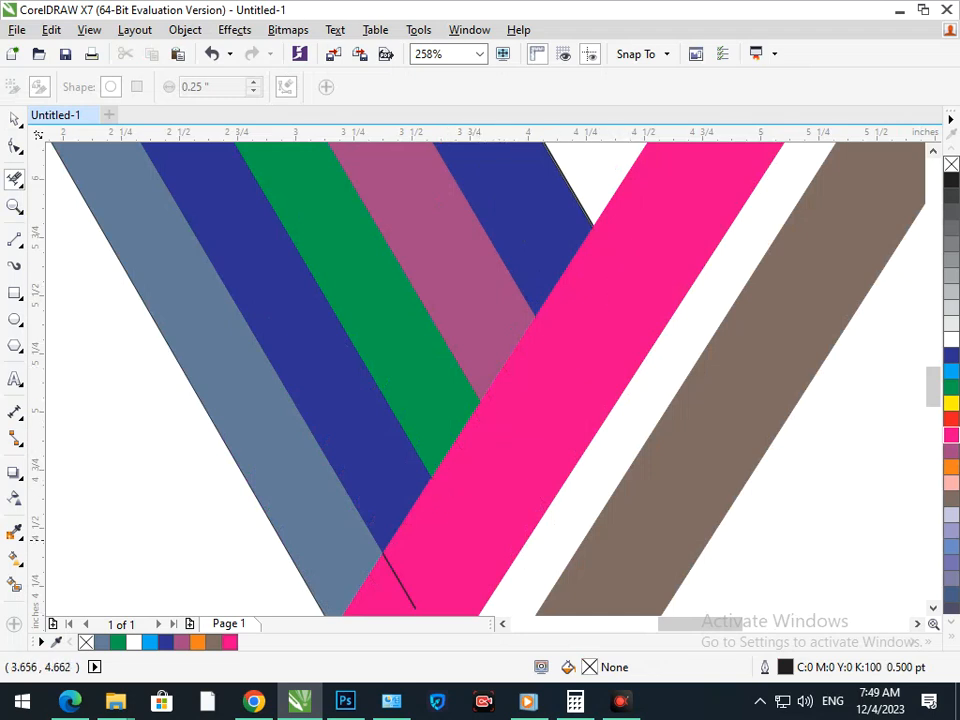
{"action": "key", "text": "F3"}
{"action": "left_click_drag", "start_coordinate": [430, 431], "coordinate": [493, 518]}
{"action": "left_click", "coordinate": [579, 428]}
Delete the leftover dark line segment across the lower end of the brown zigzag
{"action": "key", "text": "F3"}
{"action": "left_click", "coordinate": [459, 505]}
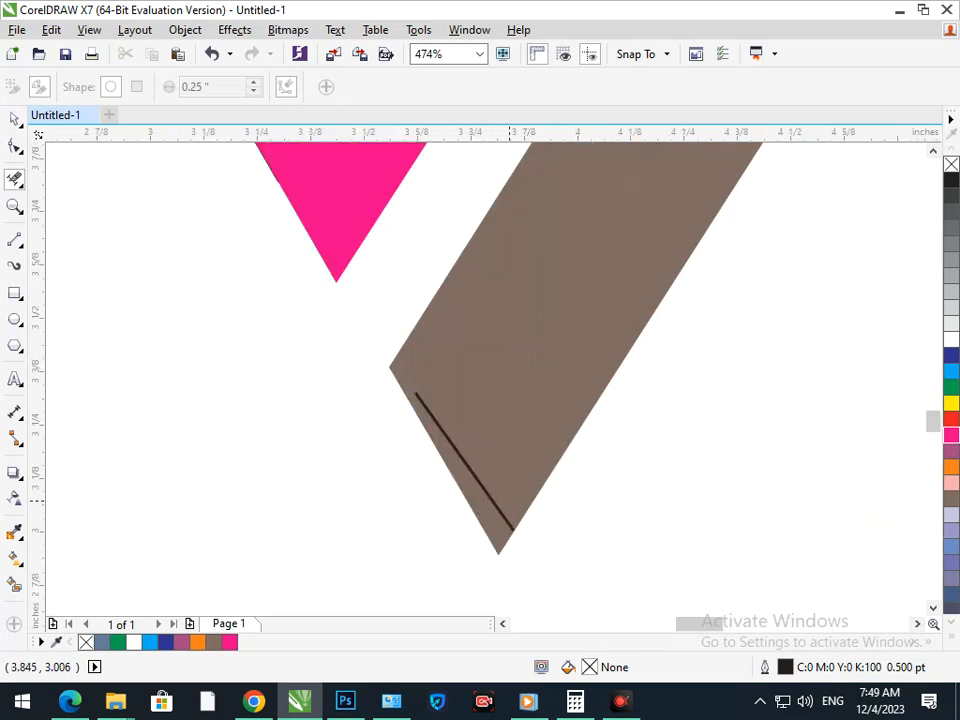
{"action": "left_click", "coordinate": [455, 499]}
{"action": "key", "text": "F3"}
{"action": "key", "text": "F3"}
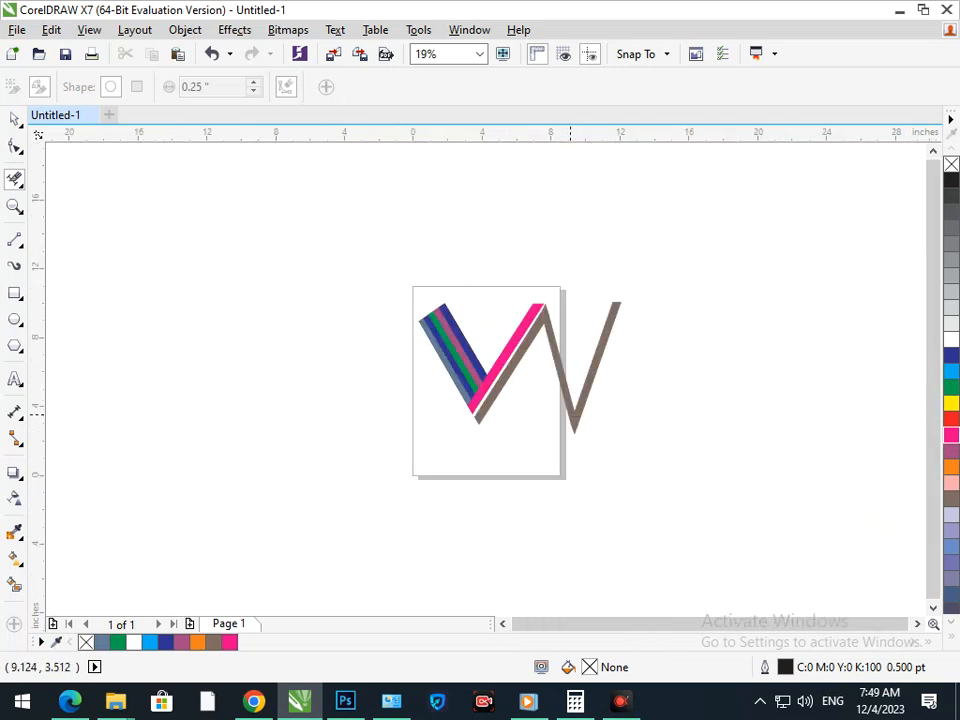
Move the whole logo off the page to the upper left and scale it down proportionally to about 8.97 by 5.86 inches
{"action": "left_click", "coordinate": [14, 119]}
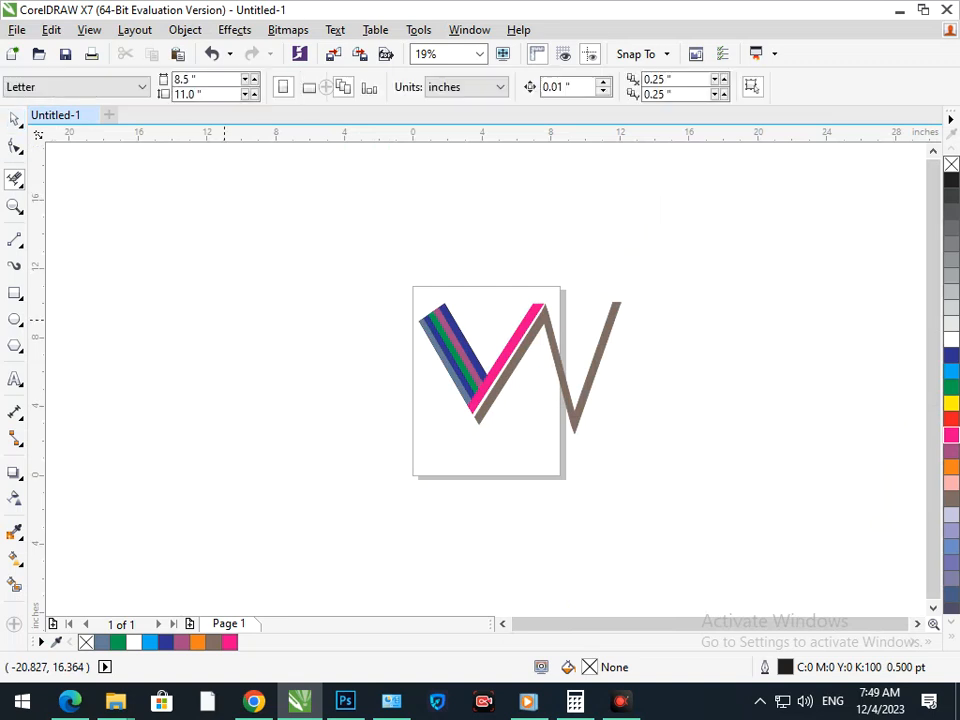
{"action": "left_click_drag", "start_coordinate": [336, 259], "coordinate": [672, 494]}
{"action": "left_click_drag", "start_coordinate": [517, 372], "coordinate": [288, 294]}
{"action": "key", "text": "F3"}
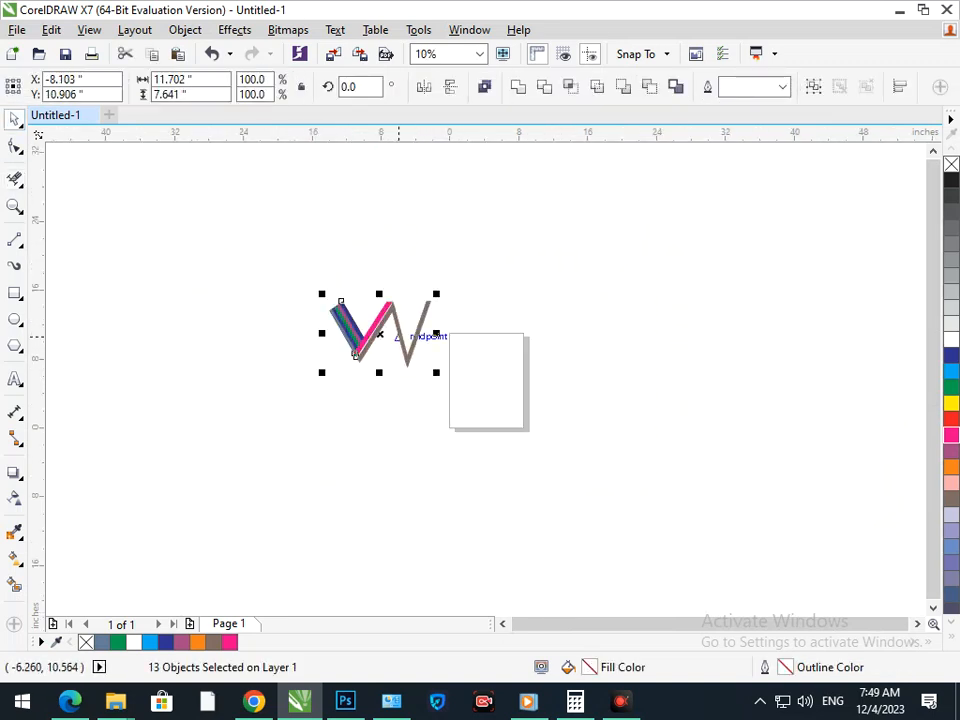
{"action": "left_click_drag", "start_coordinate": [355, 355], "coordinate": [190, 293]}
{"action": "left_click_drag", "start_coordinate": [138, 226], "coordinate": [282, 327]}
{"action": "left_click_drag", "start_coordinate": [184, 150], "coordinate": [820, 540]}
{"action": "left_click_drag", "start_coordinate": [273, 519], "coordinate": [327, 483]}
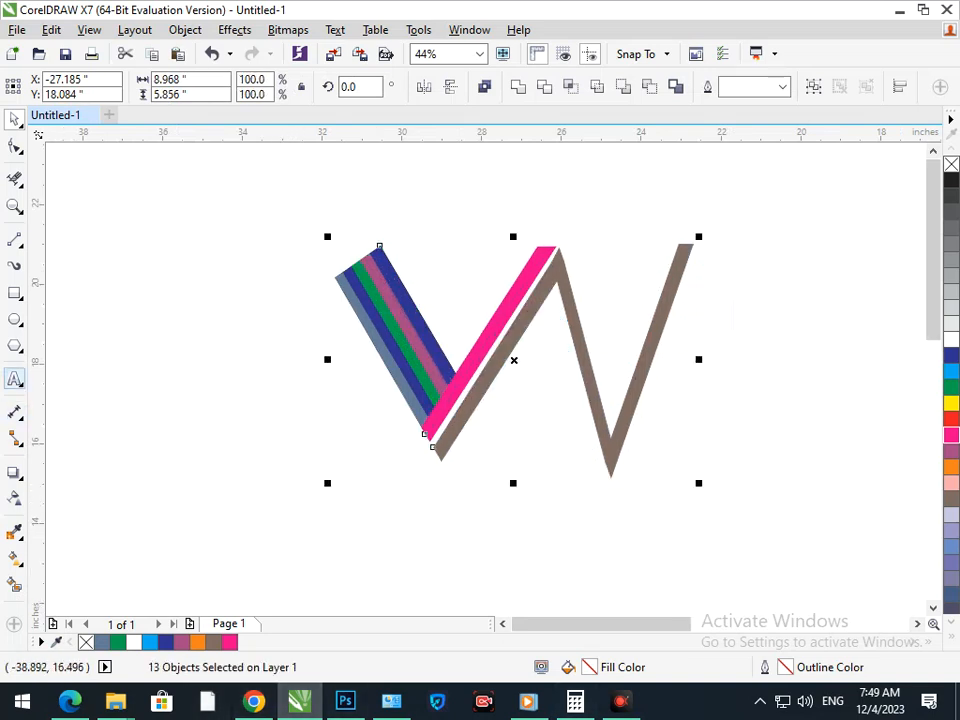
Add the text "COMPANY NAME" below the logo in Arial and enlarge it to about 33 pt
{"action": "left_click", "coordinate": [15, 379]}
{"action": "left_click", "coordinate": [457, 512]}
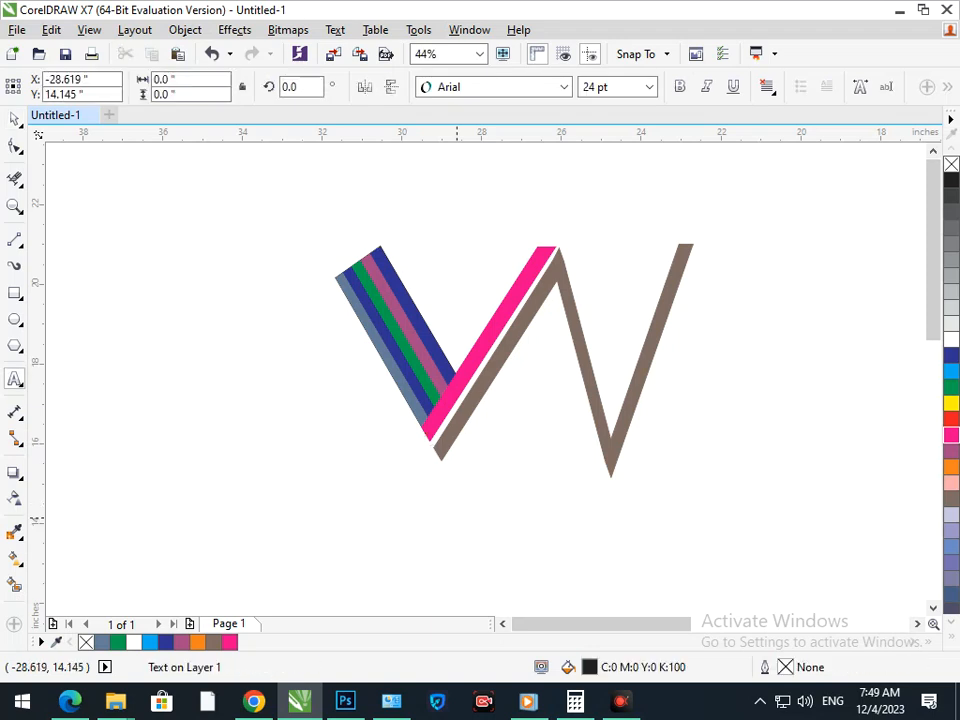
{"action": "type", "text": "COMPANY"}
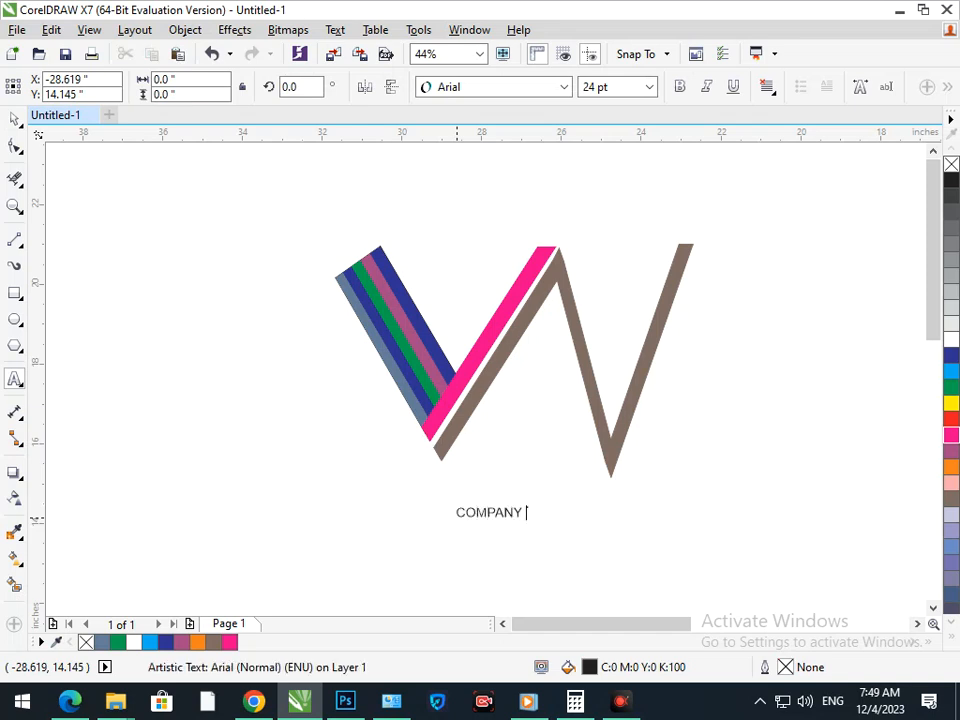
{"action": "type", "text": " NA"}
{"action": "left_click_drag", "start_coordinate": [571, 521], "coordinate": [592, 538]}
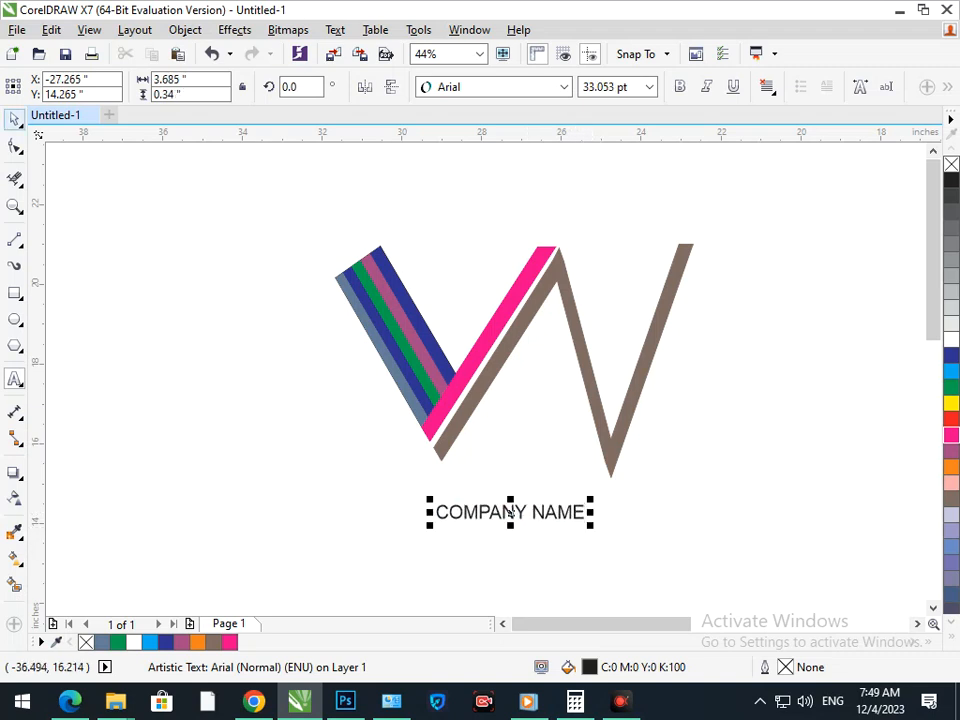
Move the COMPANY NAME text slightly closer under the logo and make it bold
{"action": "left_click", "coordinate": [14, 119]}
{"action": "left_click", "coordinate": [131, 330]}
{"action": "mouse_move", "coordinate": [490, 514]}
{"action": "left_mouse_down"}
{"action": "mouse_move", "coordinate": [505, 519]}
{"action": "mouse_move", "coordinate": [507, 509]}
{"action": "left_mouse_up"}
{"action": "left_click", "coordinate": [680, 87]}
{"action": "left_click", "coordinate": [742, 435]}
Colour the fill and outline of the word COMPANY magenta (C0 M100 Y0 K0)
{"action": "double_click", "coordinate": [542, 504]}
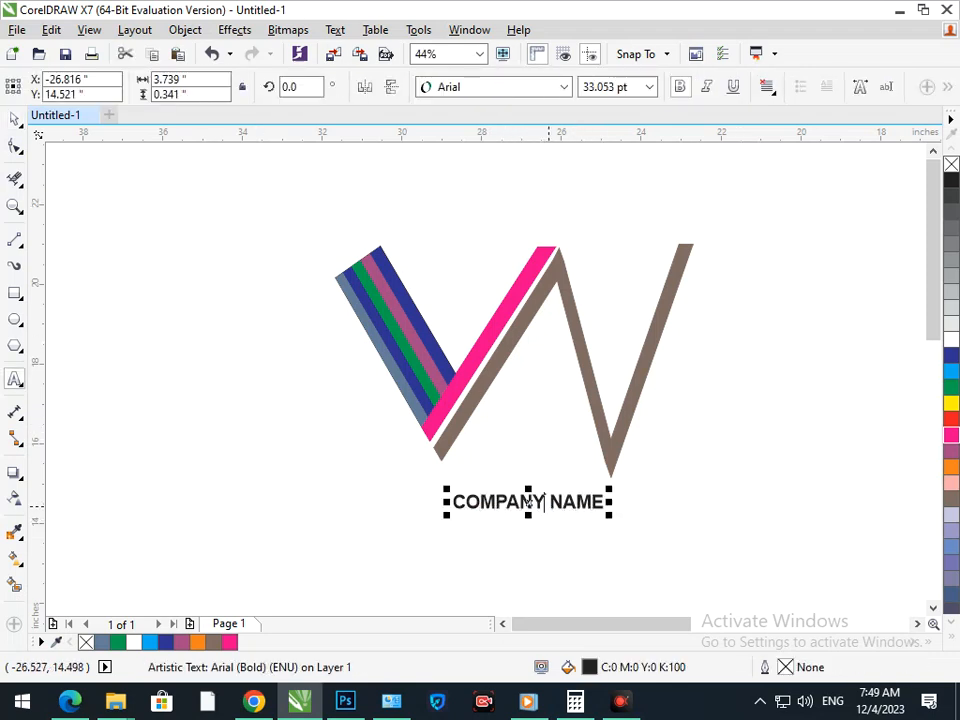
{"action": "double_click", "coordinate": [528, 502]}
{"action": "left_click", "coordinate": [951, 435]}
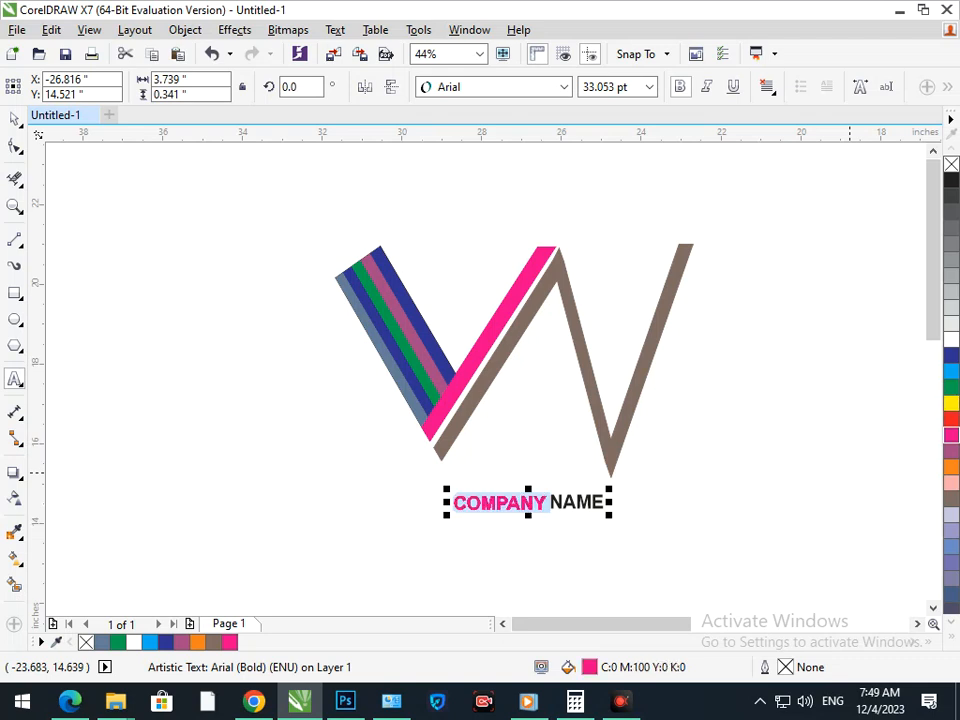
{"action": "right_click", "coordinate": [951, 435]}
{"action": "left_click", "coordinate": [14, 119]}
{"action": "left_click", "coordinate": [591, 551]}
Colour the fill and outline of the word NAME brown (C0 M20 Y20 K60)
{"action": "double_click", "coordinate": [595, 505]}
{"action": "left_click", "coordinate": [603, 502]}
{"action": "double_click", "coordinate": [575, 503]}
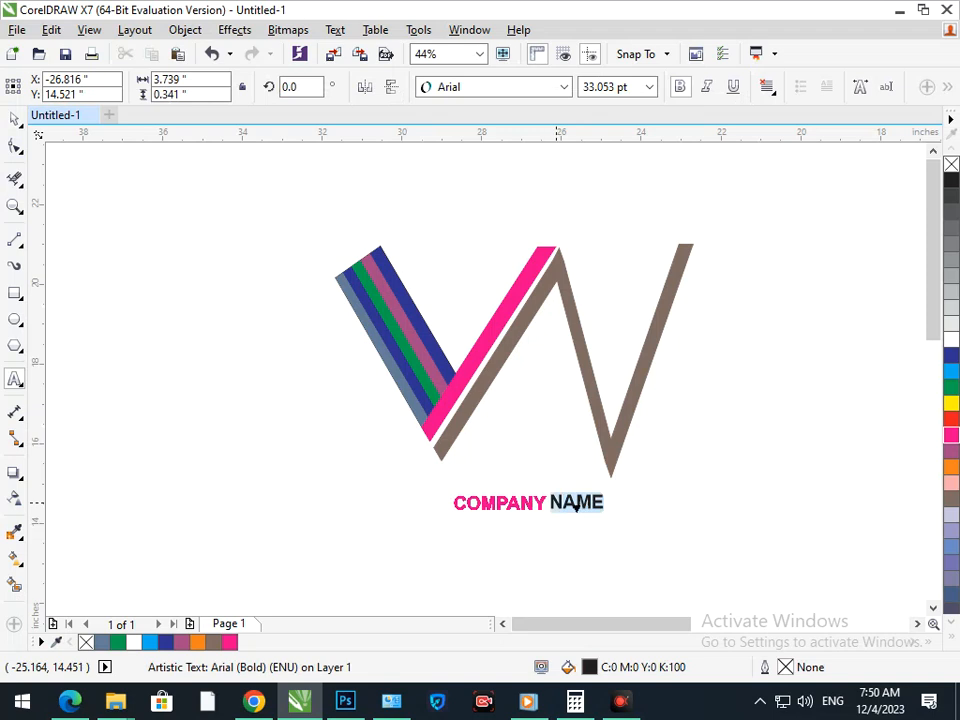
{"action": "left_click", "coordinate": [951, 499]}
{"action": "right_click", "coordinate": [951, 499]}
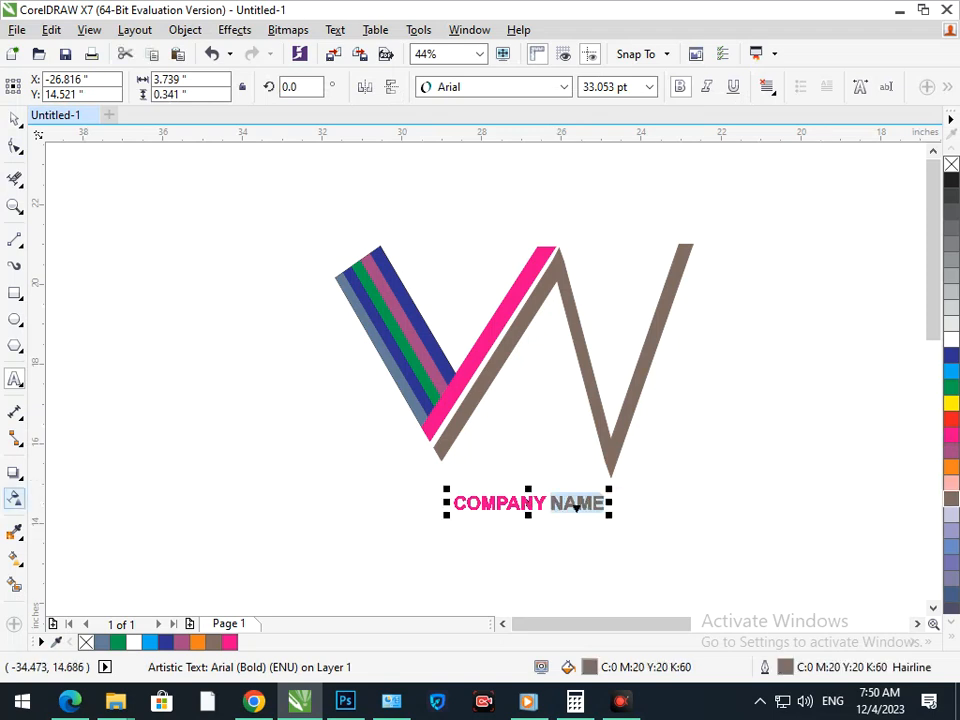
{"action": "left_click", "coordinate": [14, 119]}
{"action": "left_click", "coordinate": [206, 307]}
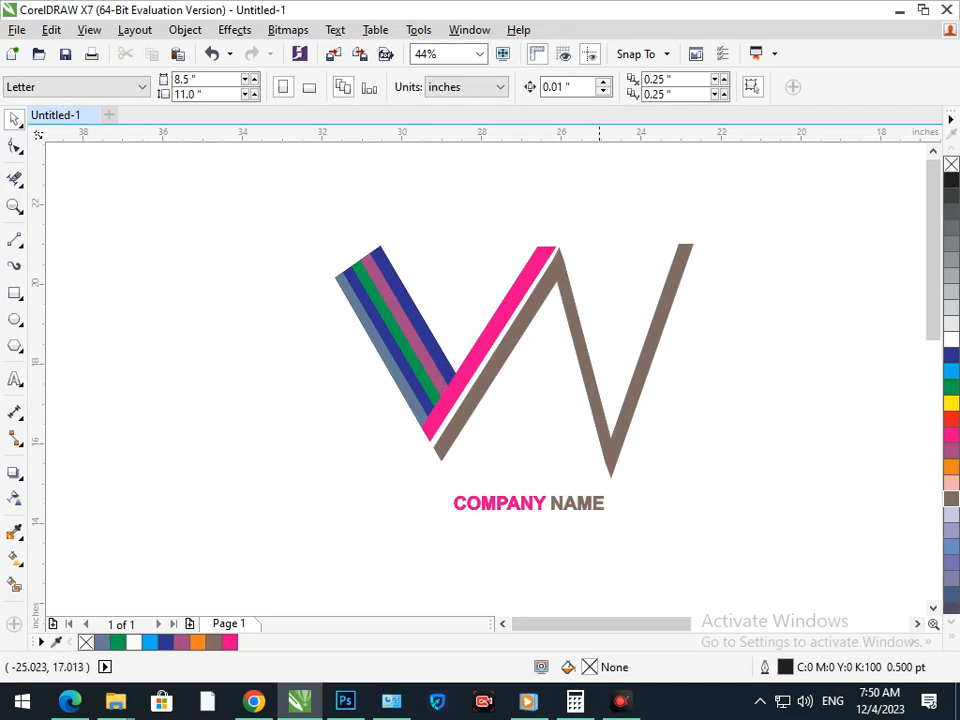
Scale the logo and its text together down to about 8.24 by 6.12 inches and deselect them
{"action": "left_click_drag", "start_coordinate": [584, 387], "coordinate": [577, 392]}
{"action": "key", "text": "F3"}
{"action": "key", "text": "F2"}
{"action": "left_click_drag", "start_coordinate": [154, 213], "coordinate": [351, 353]}
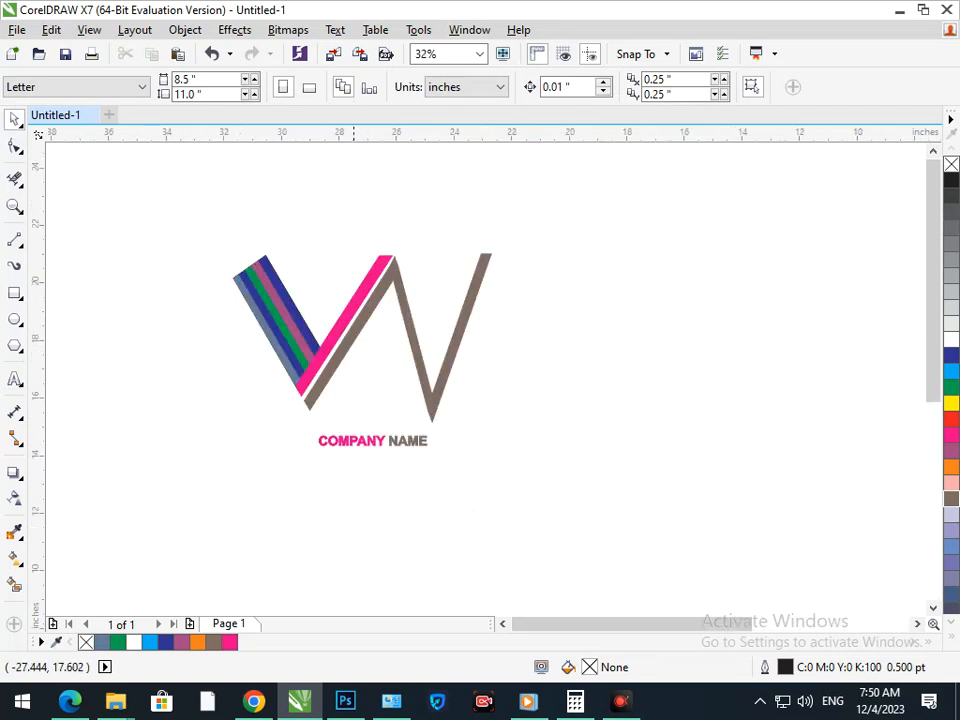
{"action": "left_click_drag", "start_coordinate": [178, 210], "coordinate": [558, 445]}
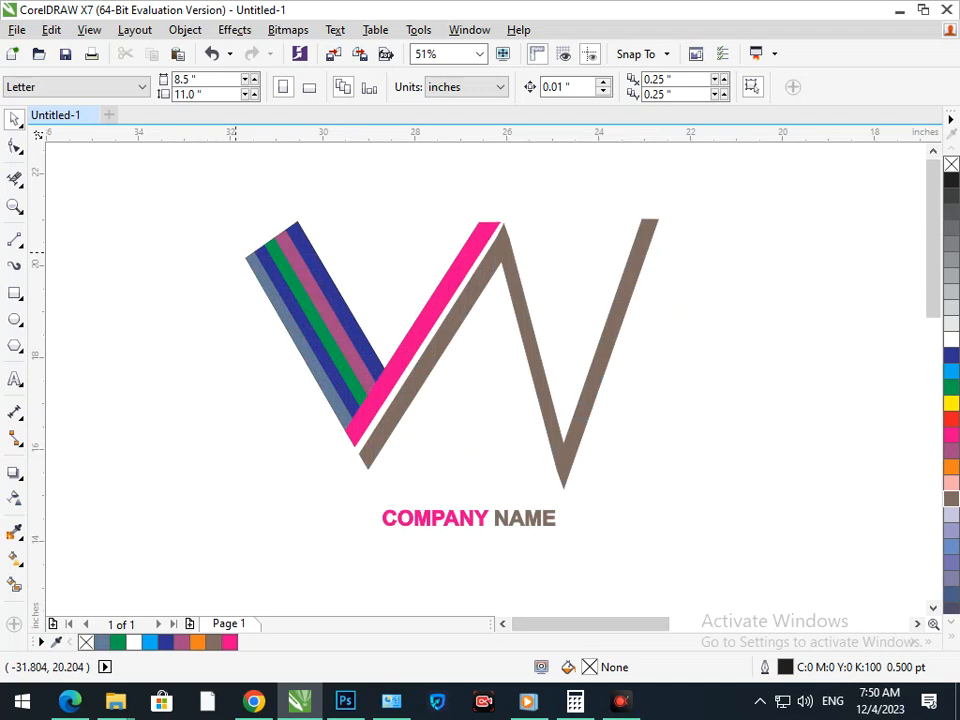
{"action": "left_click_drag", "start_coordinate": [357, 218], "coordinate": [763, 593]}
{"action": "left_click_drag", "start_coordinate": [240, 531], "coordinate": [254, 518]}
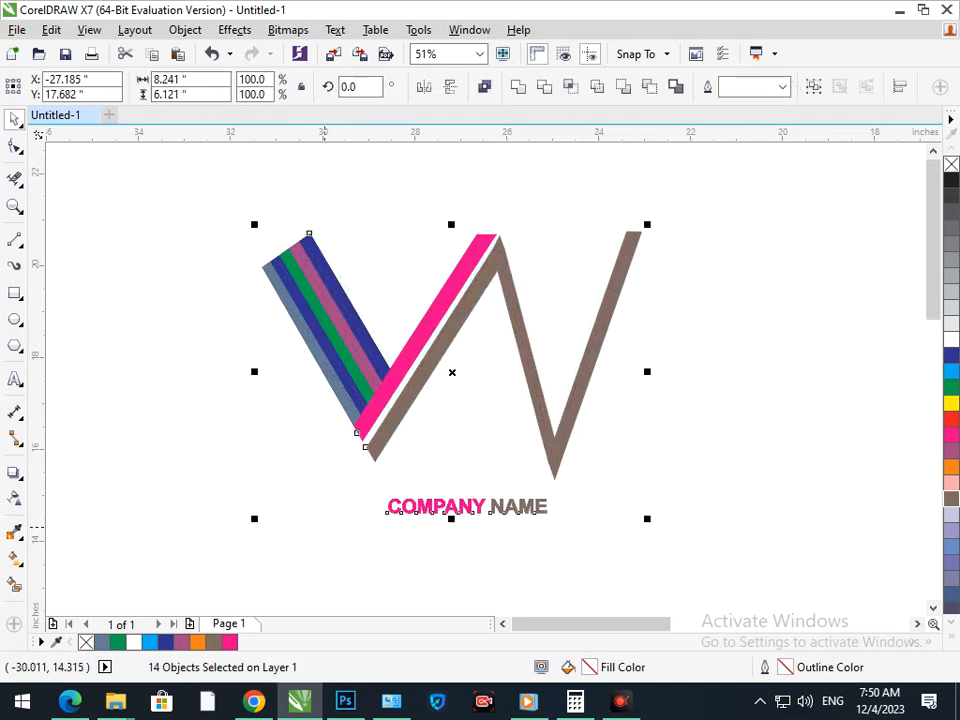
{"action": "key", "text": "Escape"}
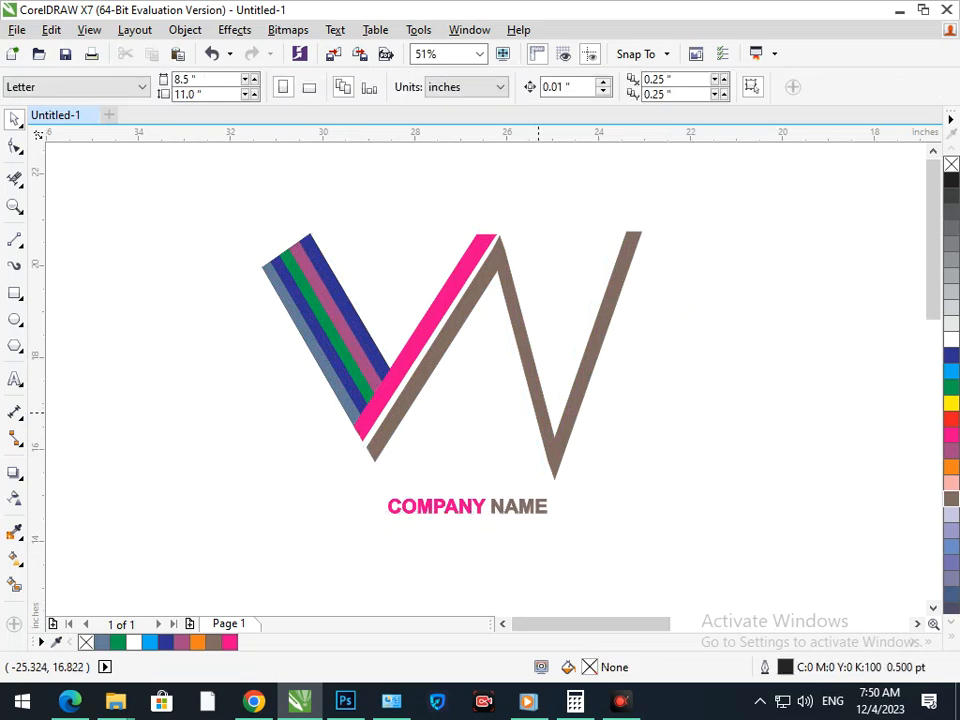
Shift the brown zigzag slightly to the right, away from the magenta bar, and deselect it
{"action": "left_click", "coordinate": [538, 411]}
{"action": "left_click", "coordinate": [499, 242]}
{"action": "mouse_move", "coordinate": [503, 226]}
{"action": "left_mouse_down"}
{"action": "mouse_move", "coordinate": [524, 230]}
{"action": "mouse_move", "coordinate": [500, 233]}
{"action": "mouse_move", "coordinate": [516, 240]}
{"action": "mouse_move", "coordinate": [506, 252]}
{"action": "mouse_move", "coordinate": [500, 246]}
{"action": "left_mouse_up"}
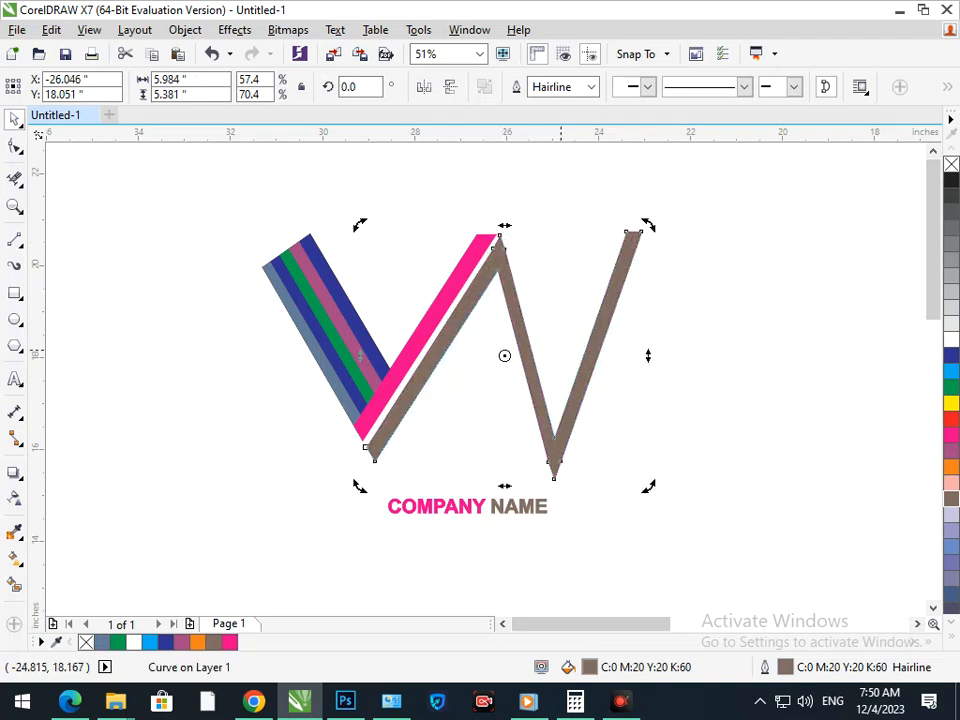
{"action": "key", "text": "F2"}
{"action": "left_click_drag", "start_coordinate": [463, 212], "coordinate": [553, 242]}
{"action": "left_click_drag", "start_coordinate": [446, 411], "coordinate": [457, 420]}
{"action": "key", "text": "F3"}
{"action": "left_click", "coordinate": [661, 438]}
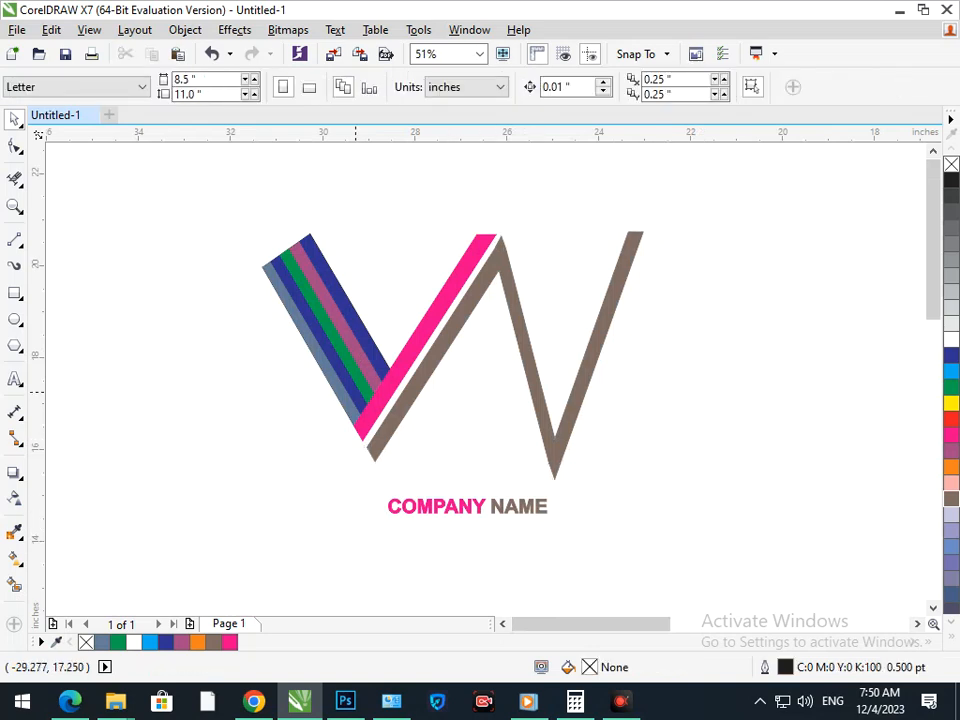
Enlarge the COMPANY NAME text to about 37.2 pt and reposition it closely beneath the logo
{"action": "mouse_move", "coordinate": [363, 391]}
{"action": "left_mouse_down"}
{"action": "mouse_move", "coordinate": [203, 168]}
{"action": "mouse_move", "coordinate": [210, 149]}
{"action": "mouse_move", "coordinate": [211, 206]}
{"action": "mouse_move", "coordinate": [375, 395]}
{"action": "left_mouse_up"}
{"action": "left_click", "coordinate": [684, 389]}
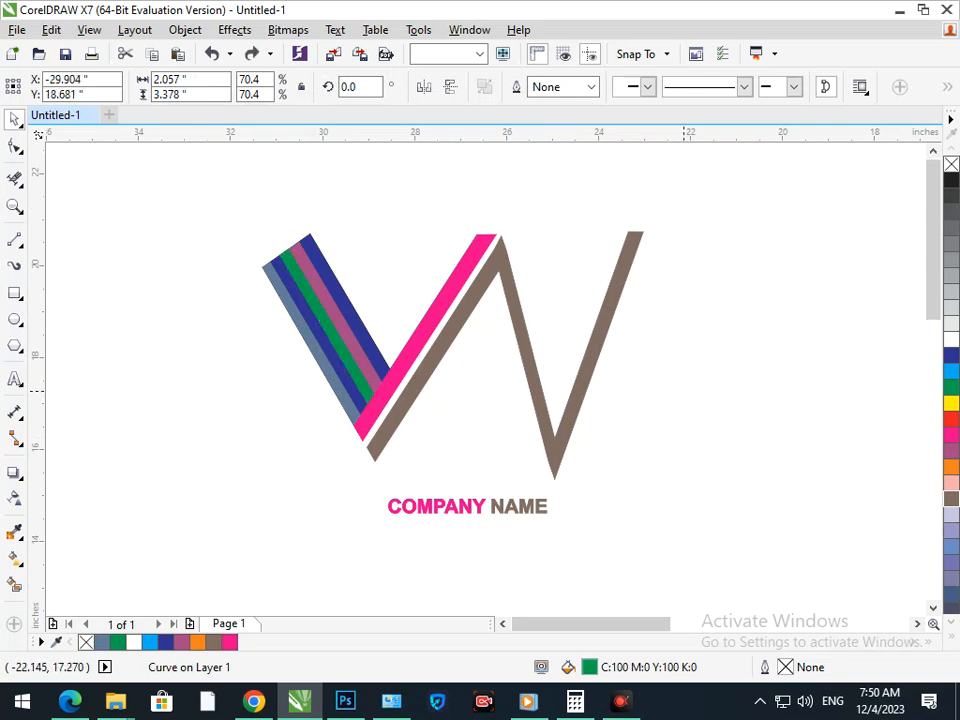
{"action": "left_click", "coordinate": [520, 507]}
{"action": "left_click_drag", "start_coordinate": [521, 507], "coordinate": [517, 499]}
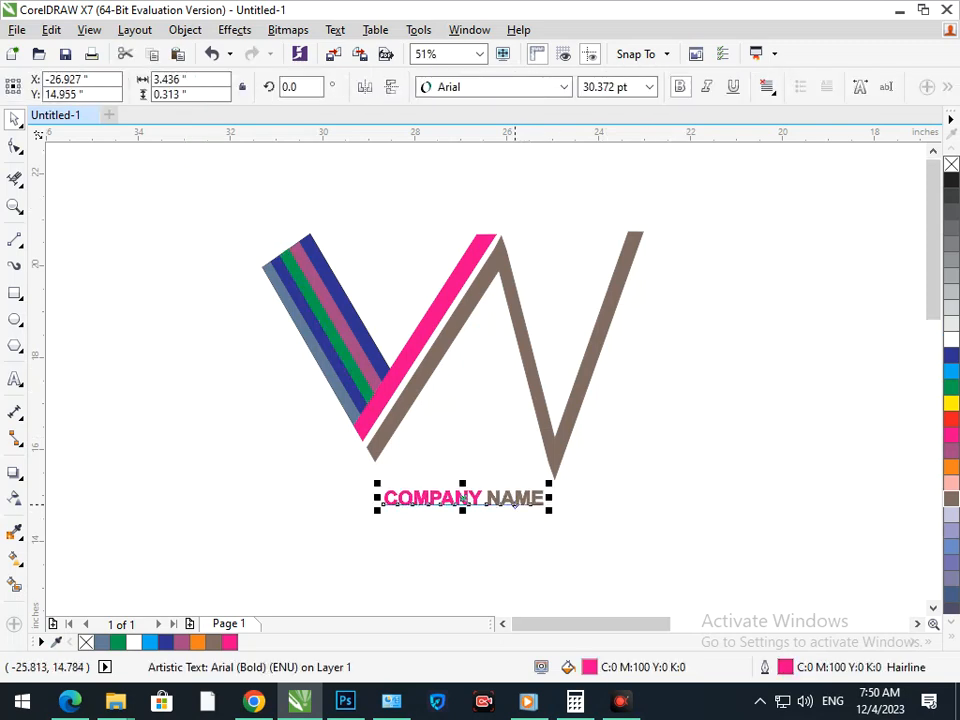
{"action": "left_click_drag", "start_coordinate": [378, 513], "coordinate": [358, 508]}
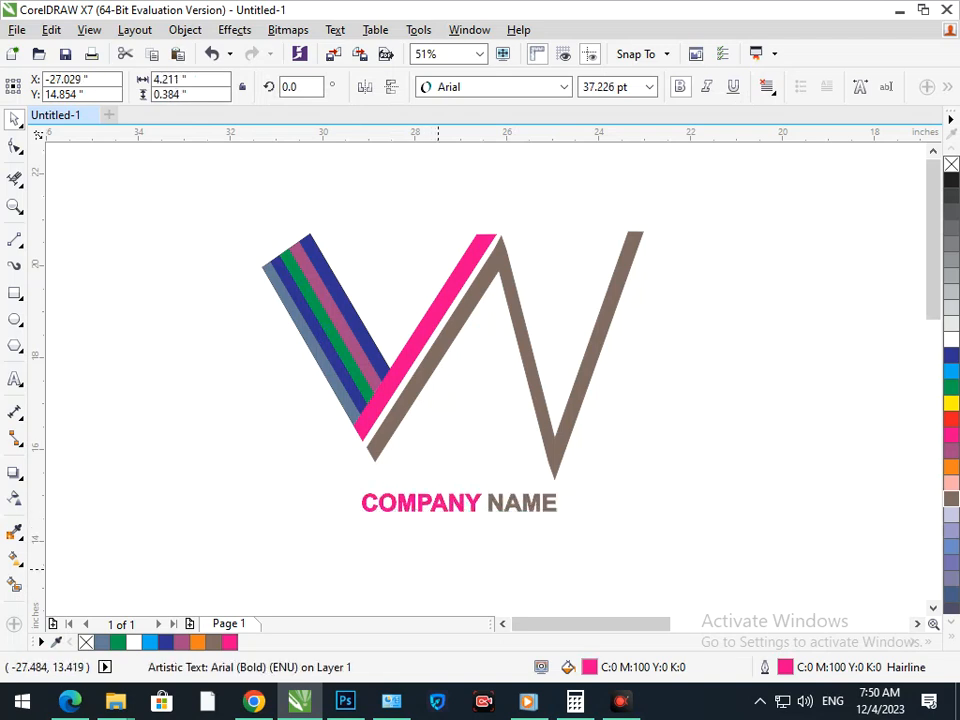
{"action": "left_click", "coordinate": [440, 570]}
{"action": "mouse_move", "coordinate": [471, 510]}
{"action": "left_mouse_down"}
{"action": "mouse_move", "coordinate": [481, 512]}
{"action": "mouse_move", "coordinate": [474, 508]}
{"action": "left_mouse_up"}
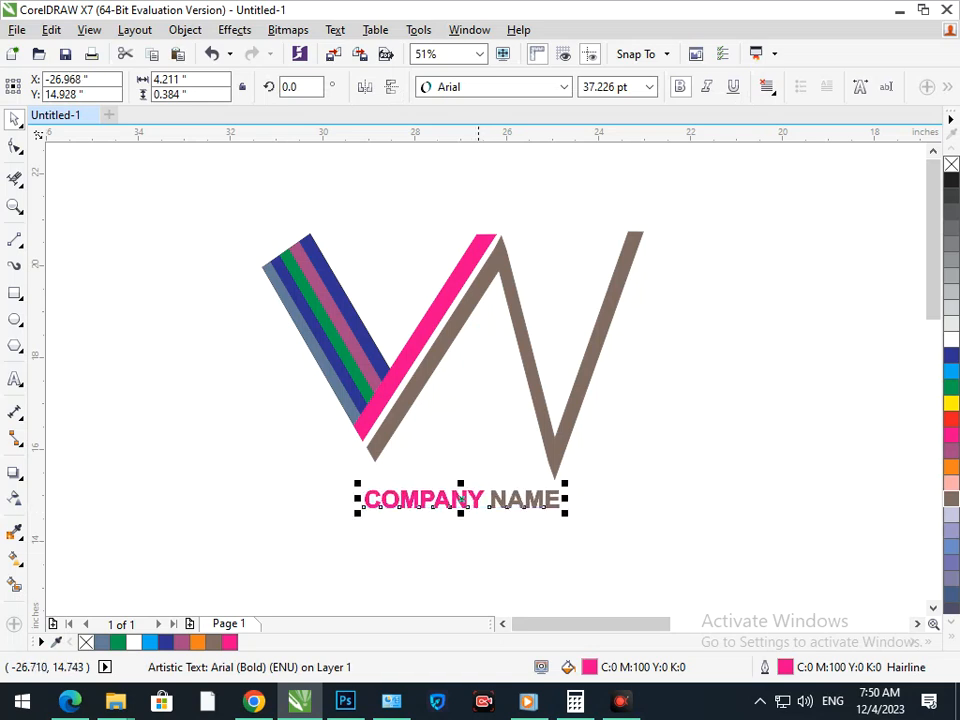
{"action": "left_click", "coordinate": [477, 566]}
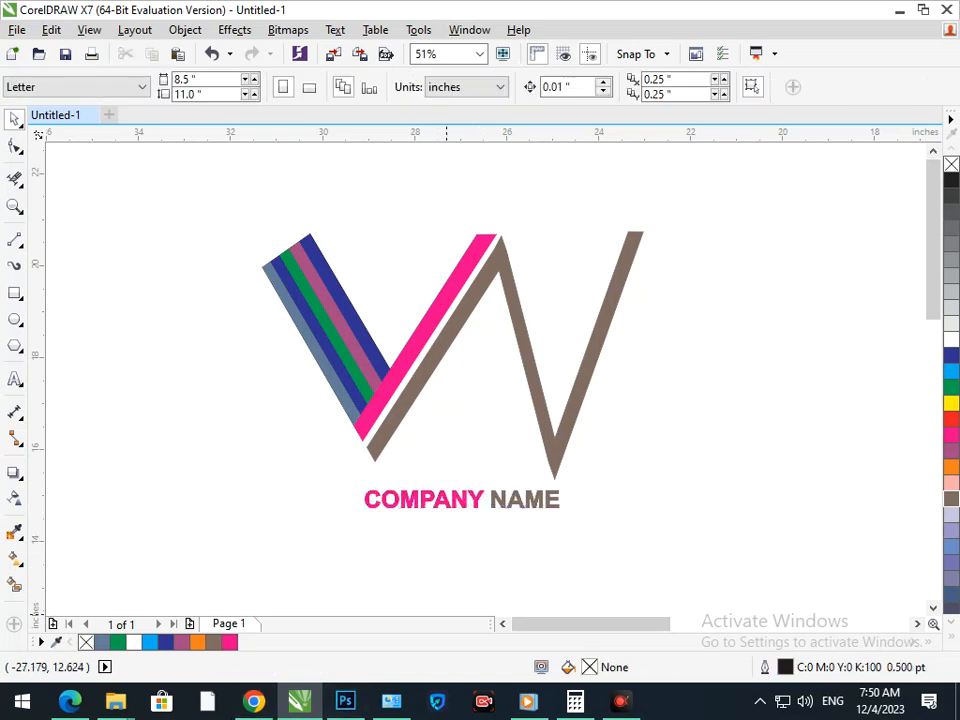